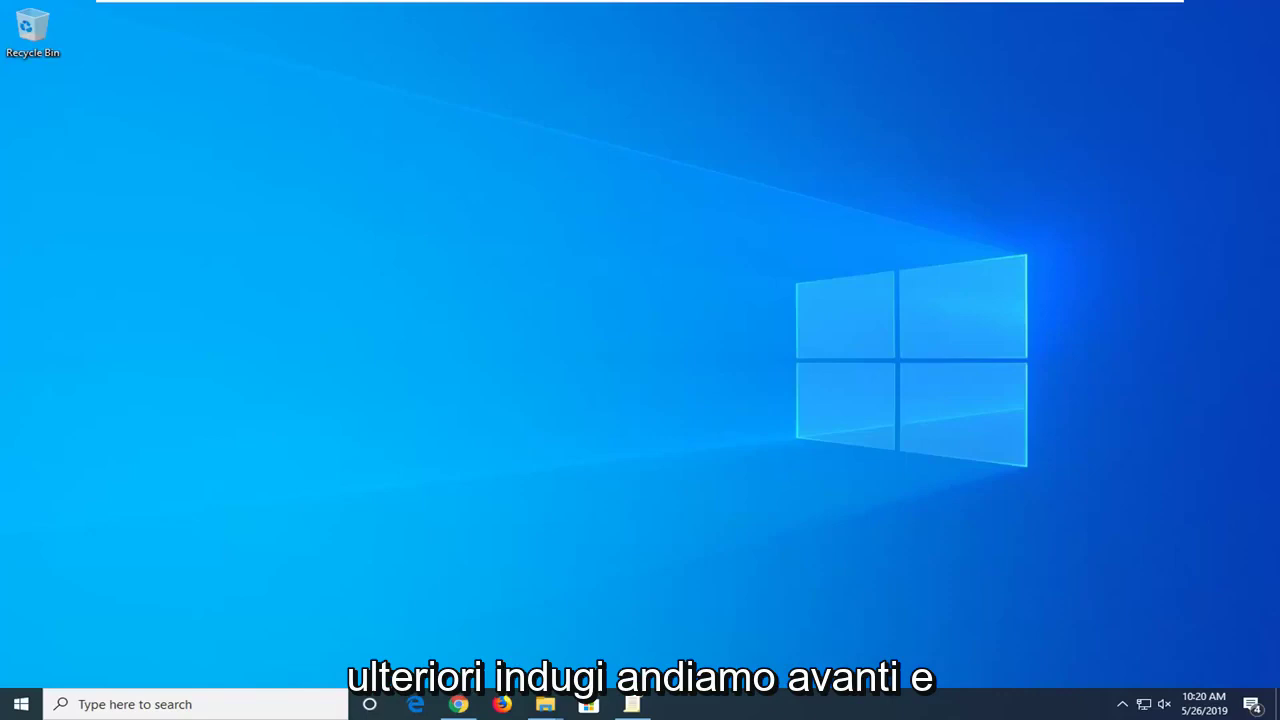
Download Comdlg32.ocx from the bioinformatics.org install page in Chrome, keeping it despite the warning
{"action": "left_click", "coordinate": [458, 706]}
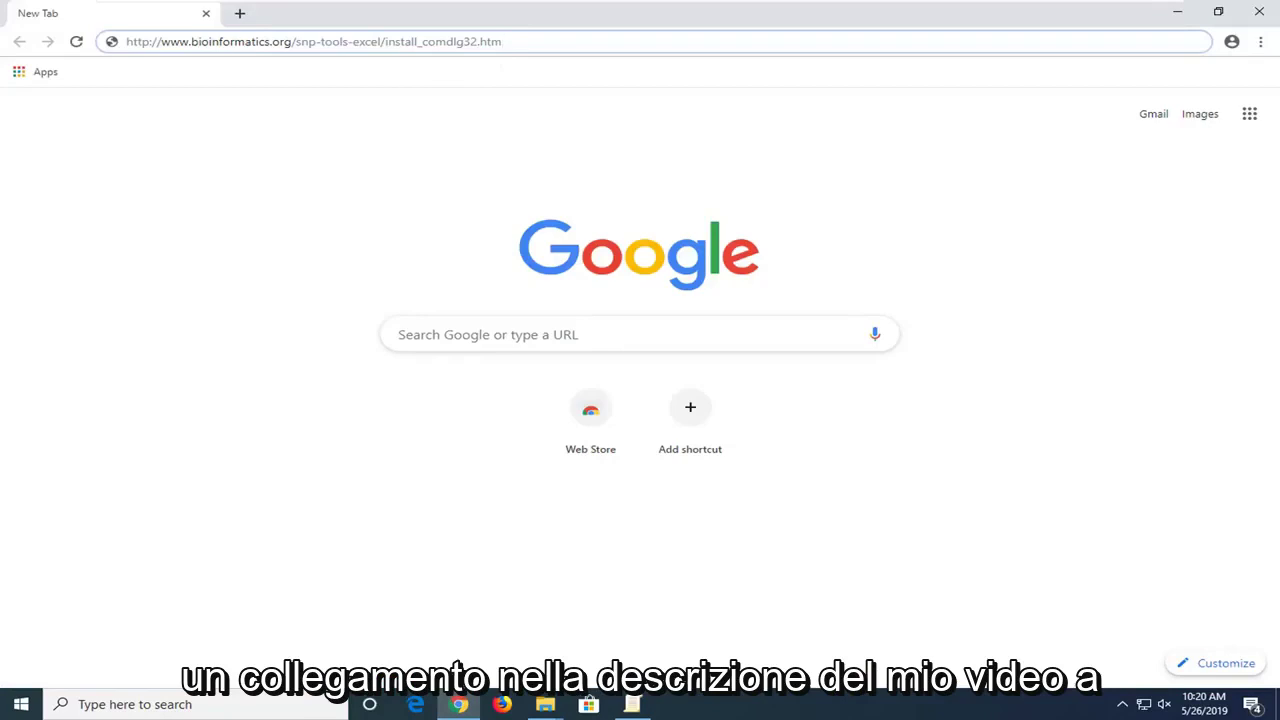
{"action": "key", "text": "Return"}
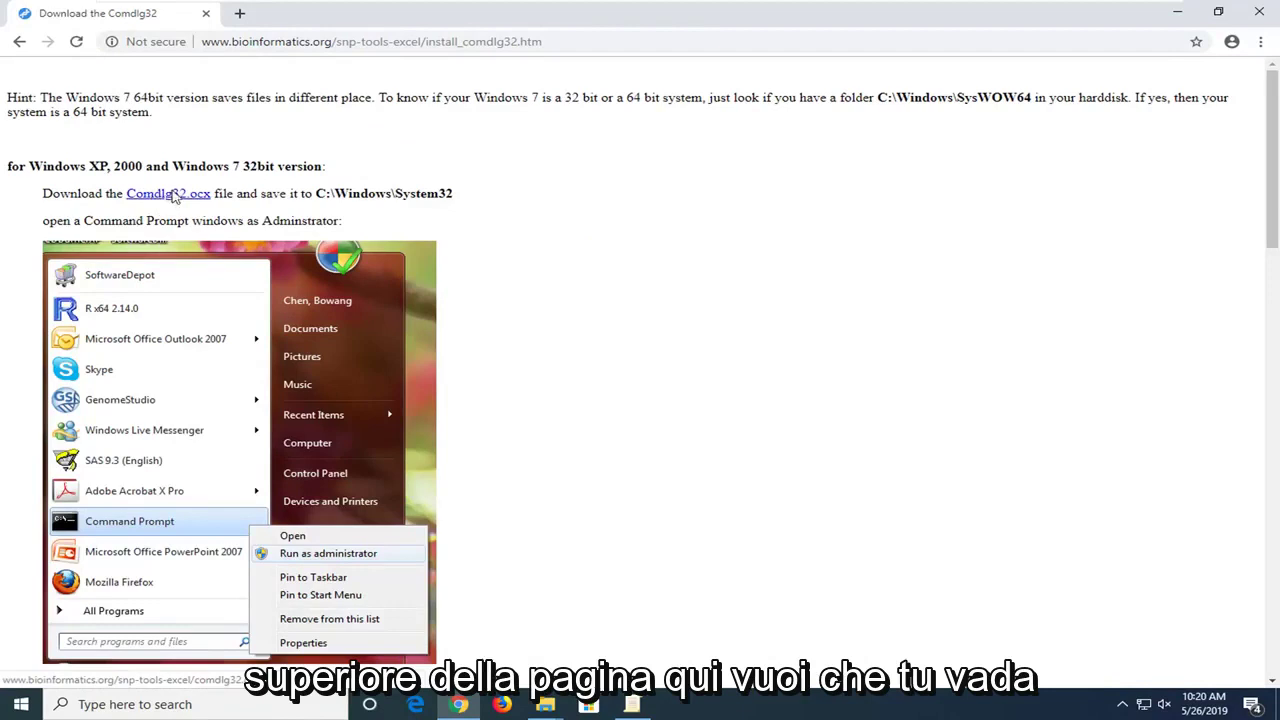
{"action": "left_click", "coordinate": [170, 196]}
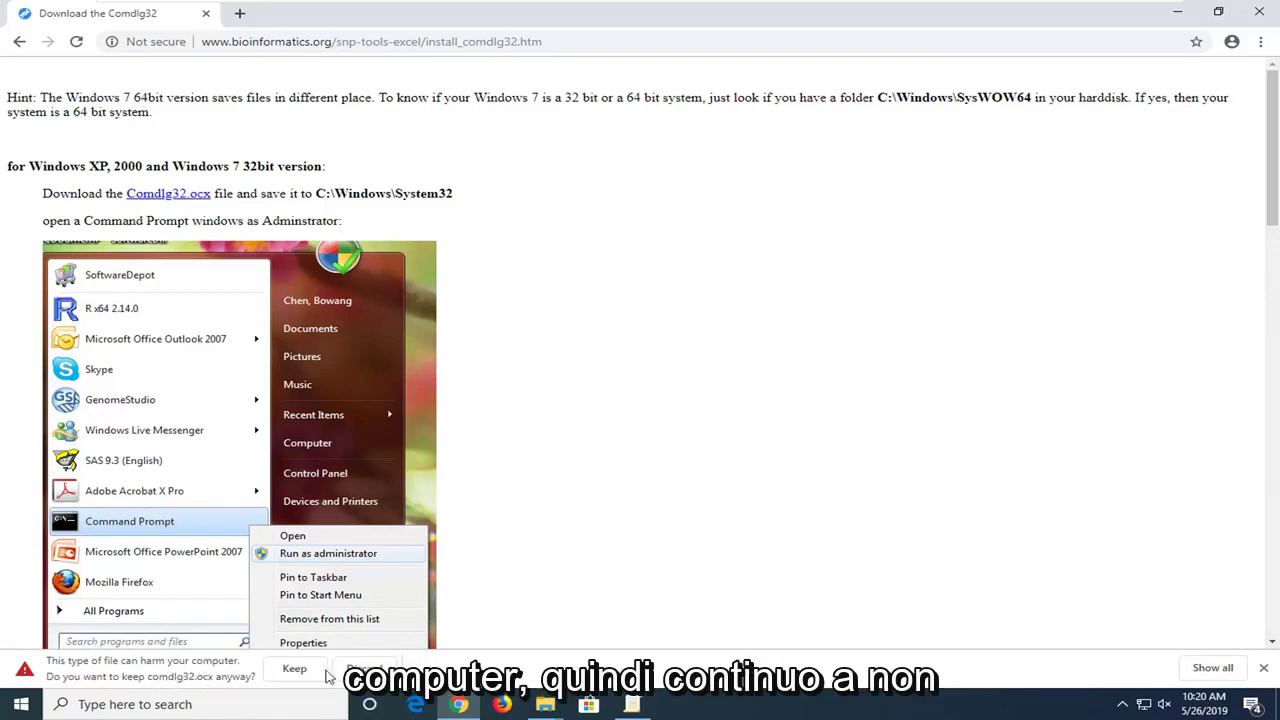
{"action": "left_click", "coordinate": [294, 669]}
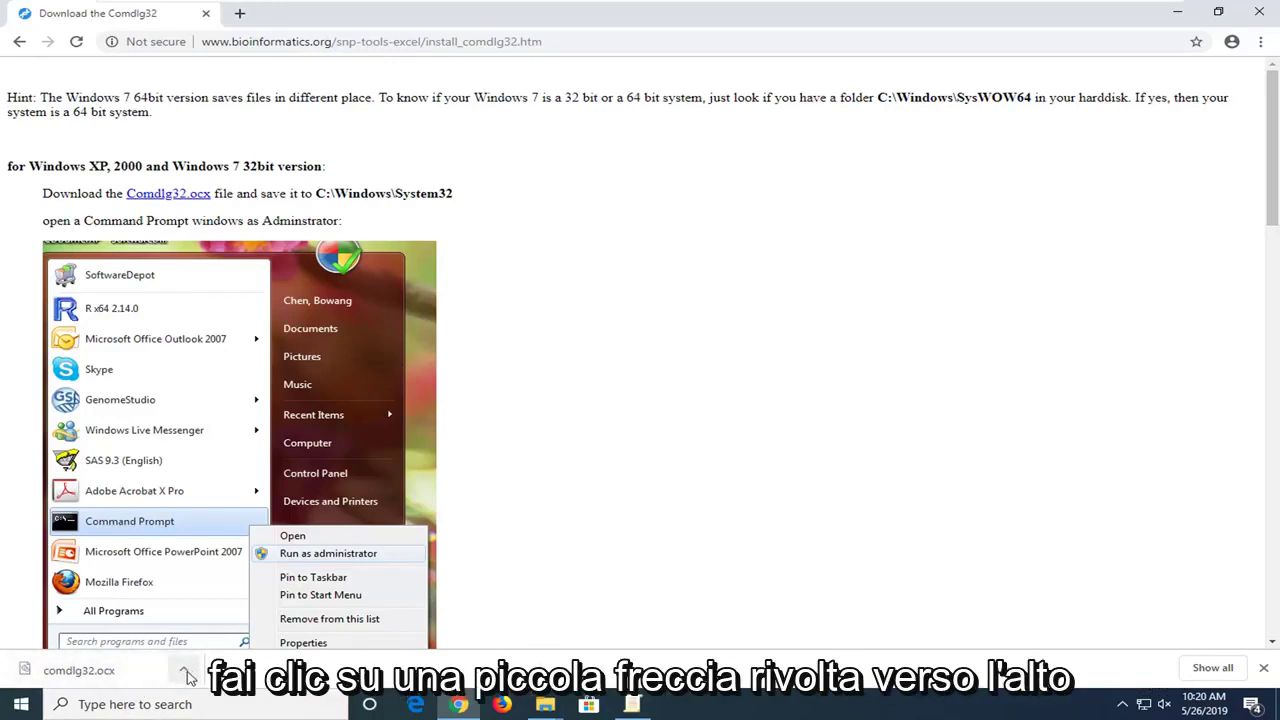
Show comdlg32.ocx in the Downloads folder and drag it onto the desktop
{"action": "left_click", "coordinate": [186, 677]}
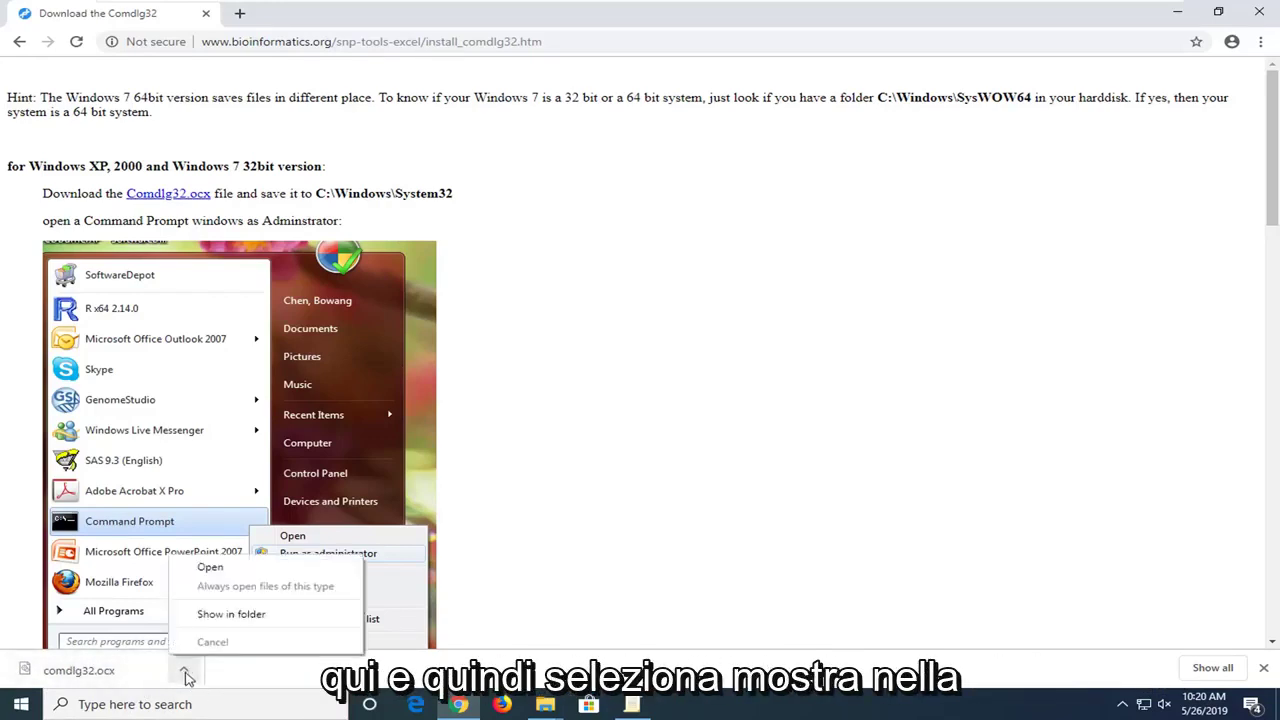
{"action": "left_click", "coordinate": [243, 621]}
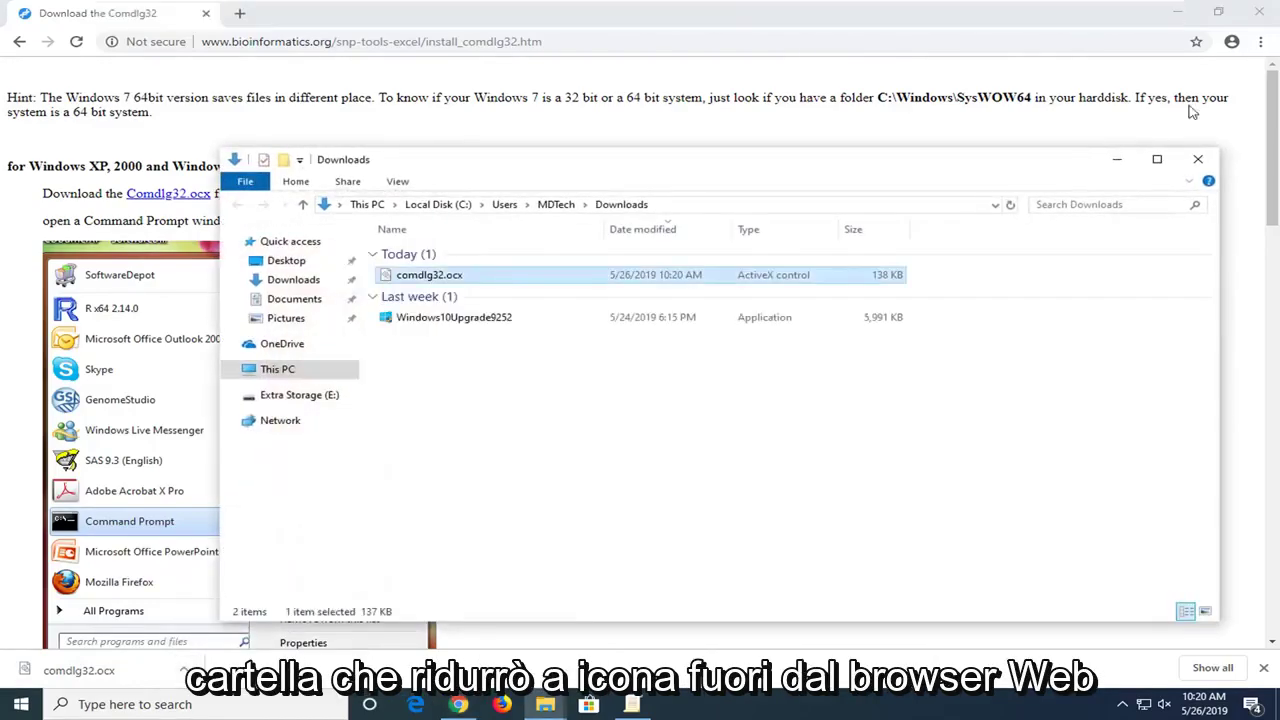
{"action": "left_click", "coordinate": [1180, 15]}
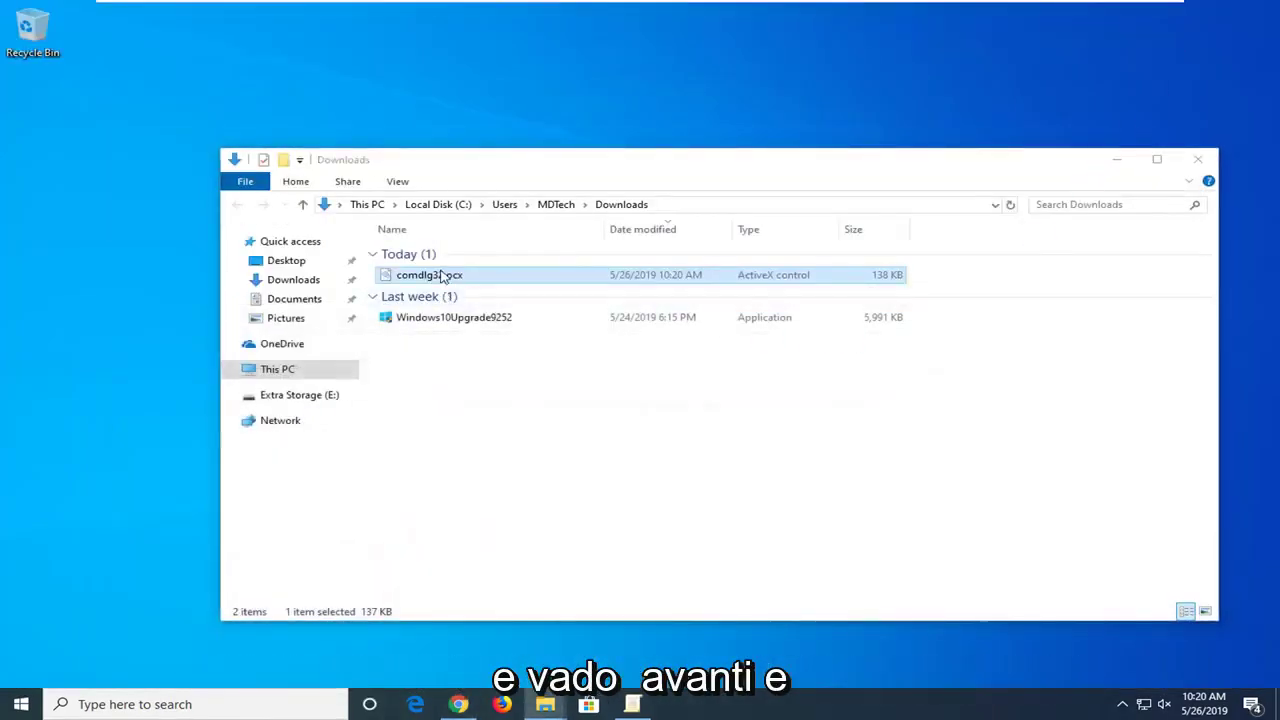
{"action": "left_click_drag", "start_coordinate": [440, 278], "coordinate": [437, 118]}
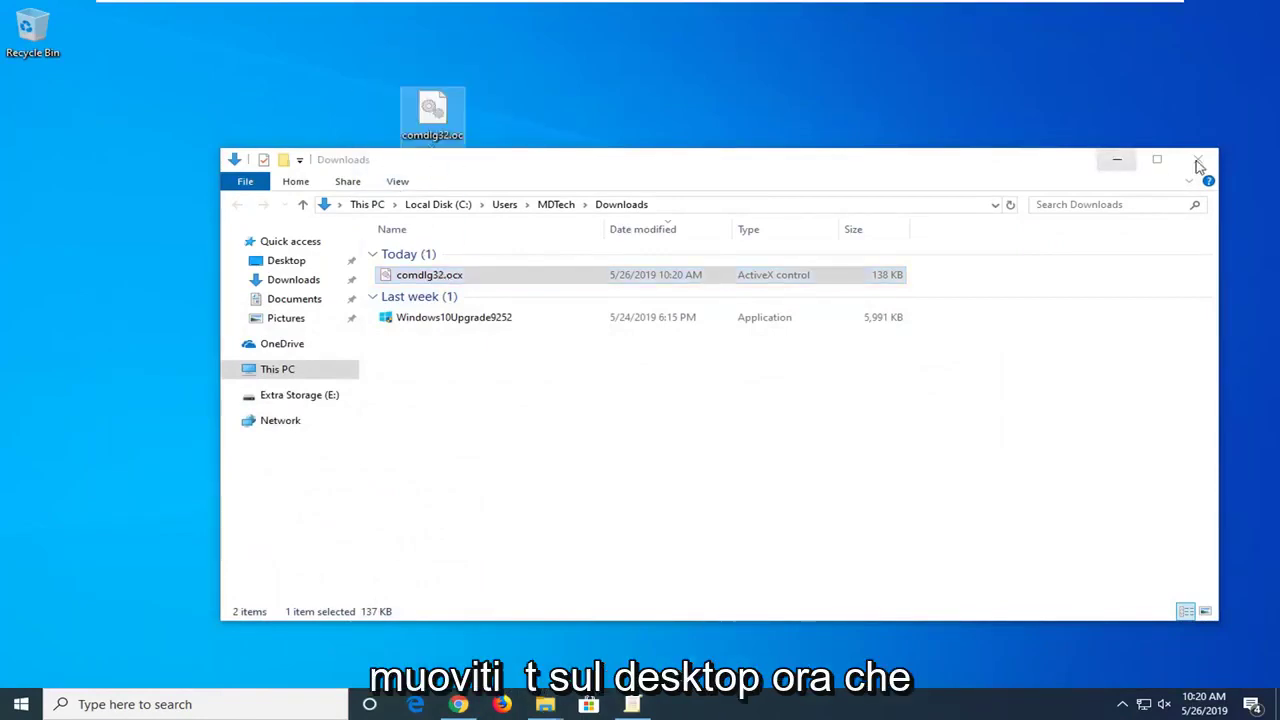
{"action": "left_click", "coordinate": [1117, 160]}
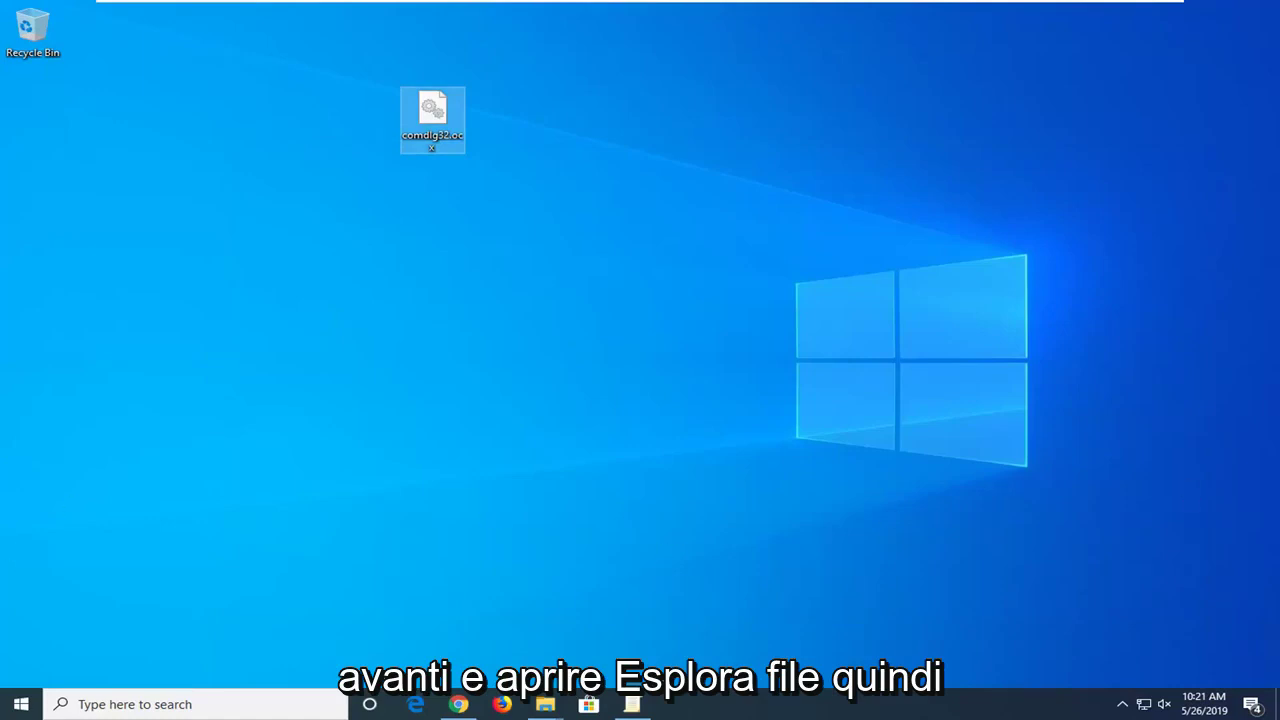
Launch File Explorer by searching 'file explorer' in Start, then reposition its window
{"action": "left_click", "coordinate": [20, 706]}
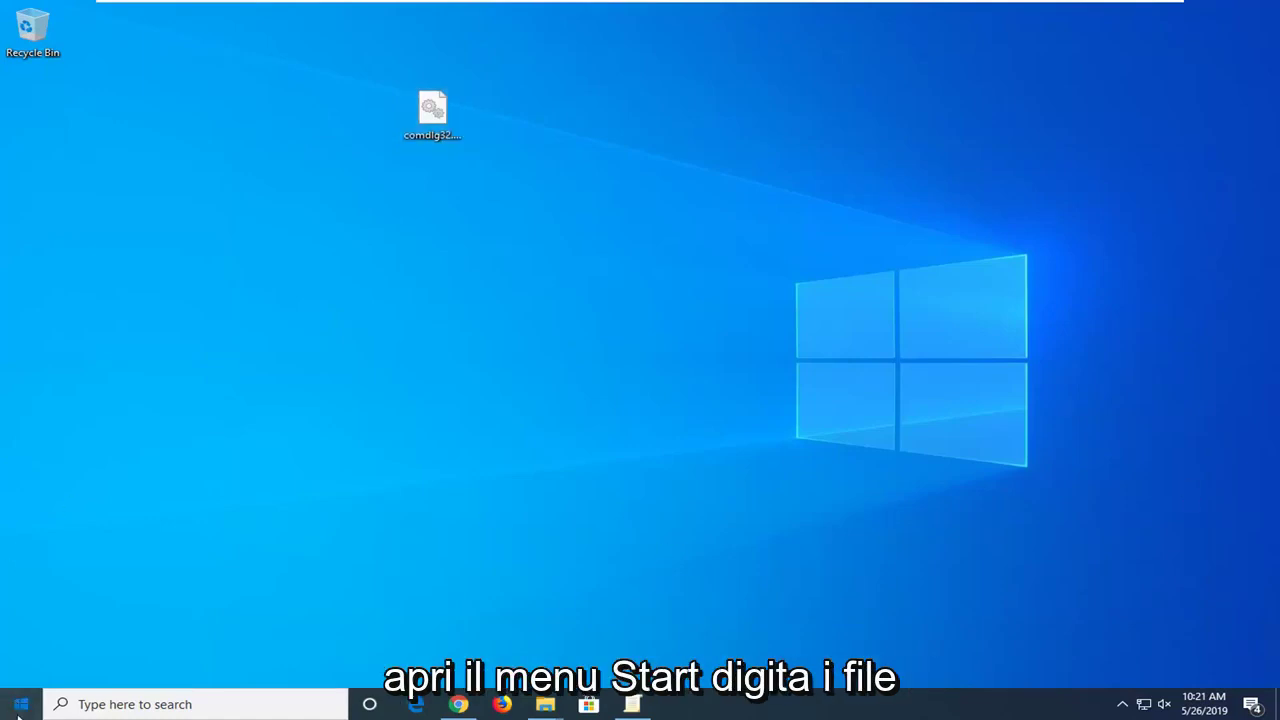
{"action": "type", "text": "file ex"}
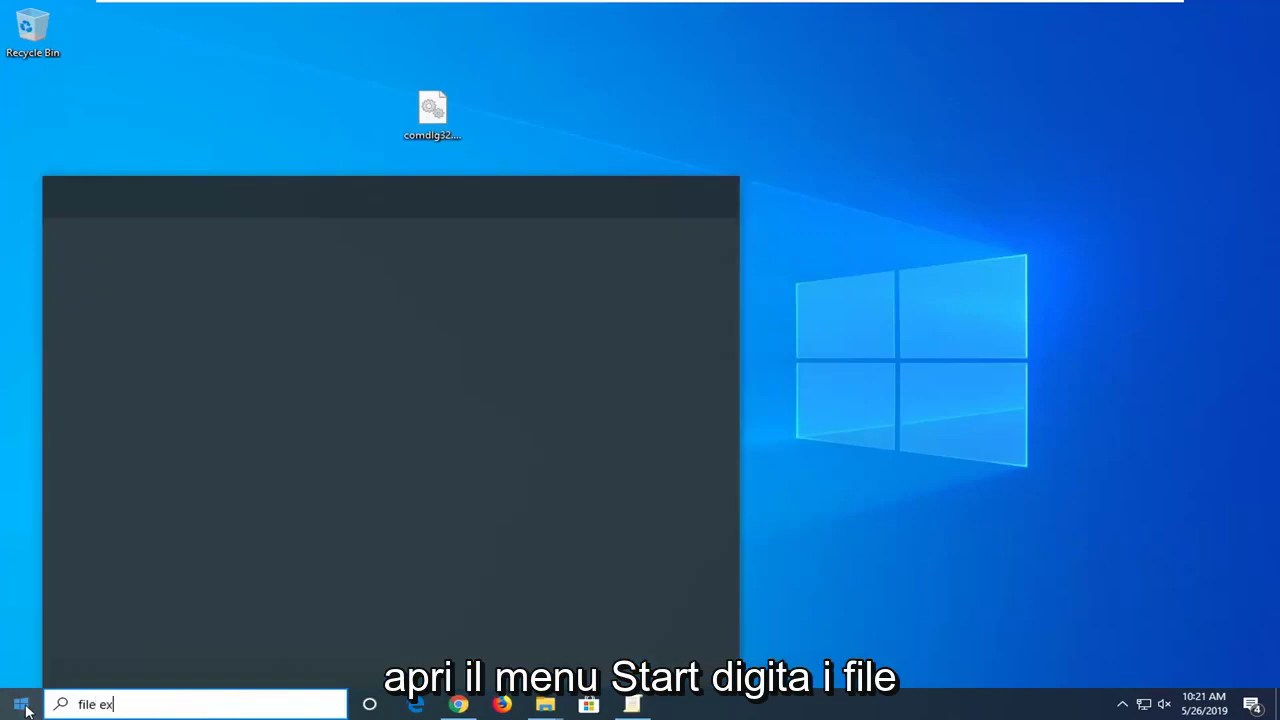
{"action": "type", "text": "plorer"}
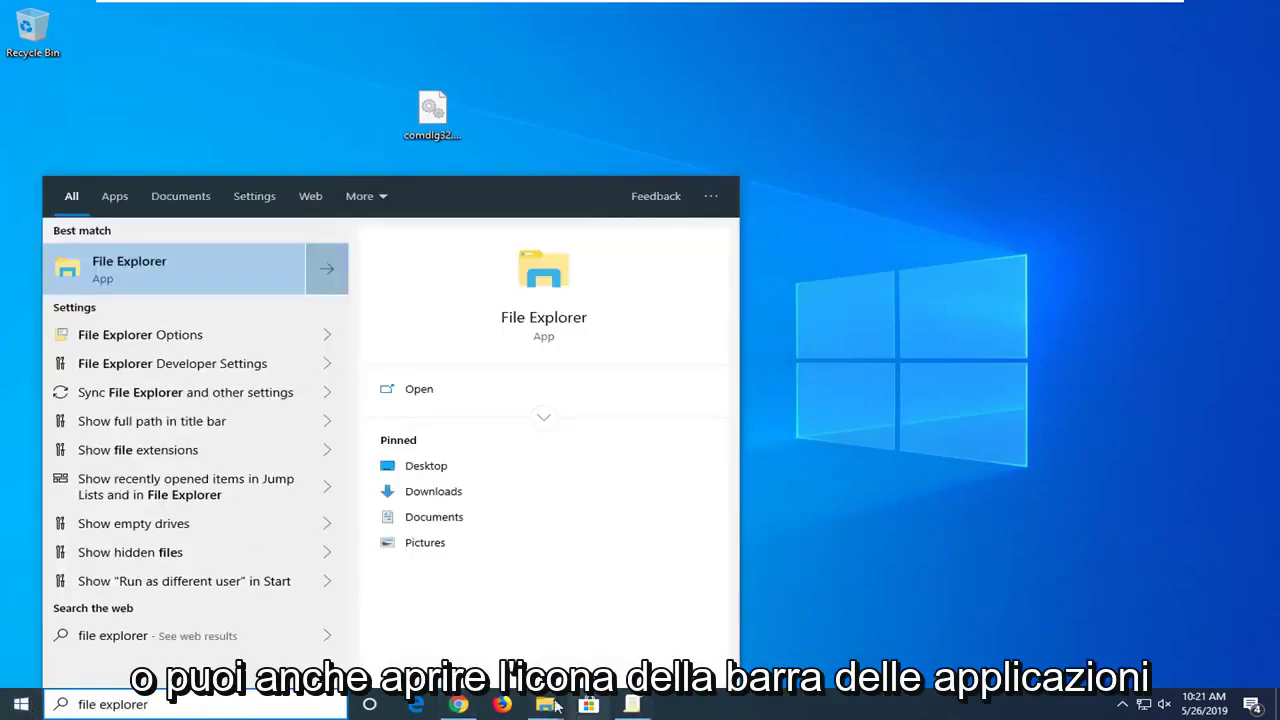
{"action": "left_click", "coordinate": [124, 268]}
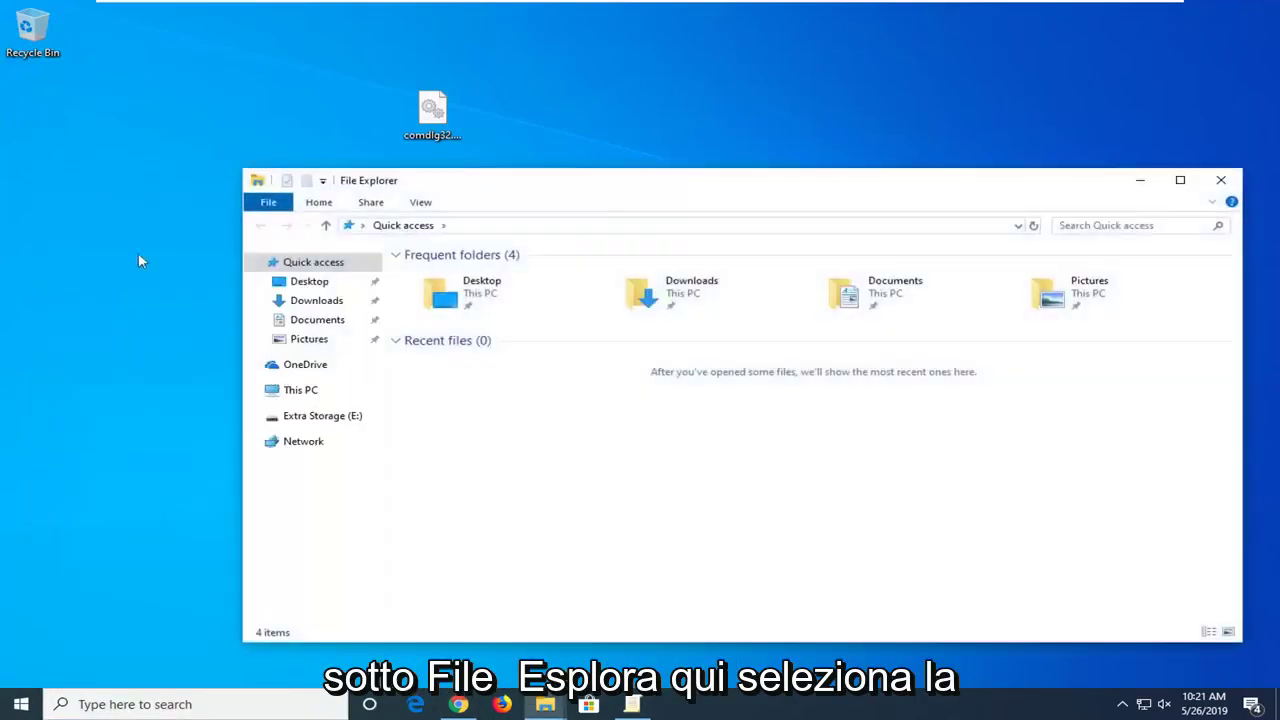
{"action": "left_click_drag", "start_coordinate": [587, 197], "coordinate": [526, 160]}
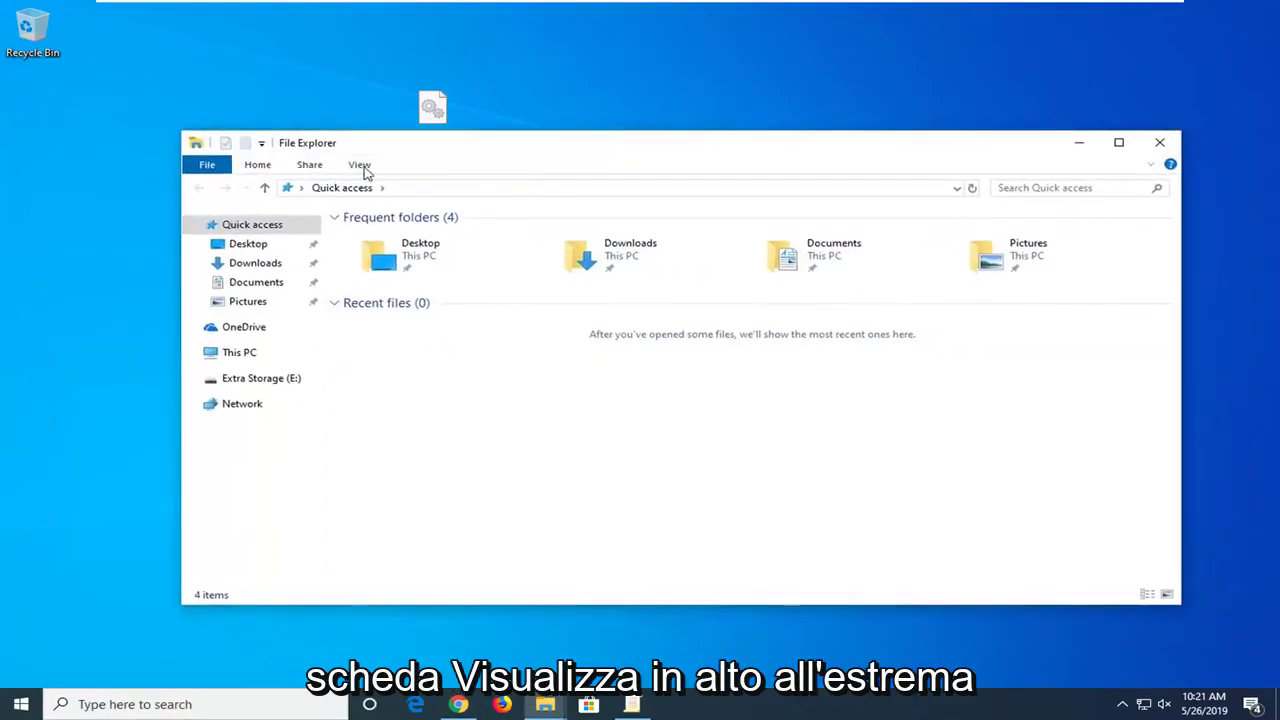
Enable 'Show hidden files, folders, and drives' in Folder Options and apply it
{"action": "left_click", "coordinate": [360, 165]}
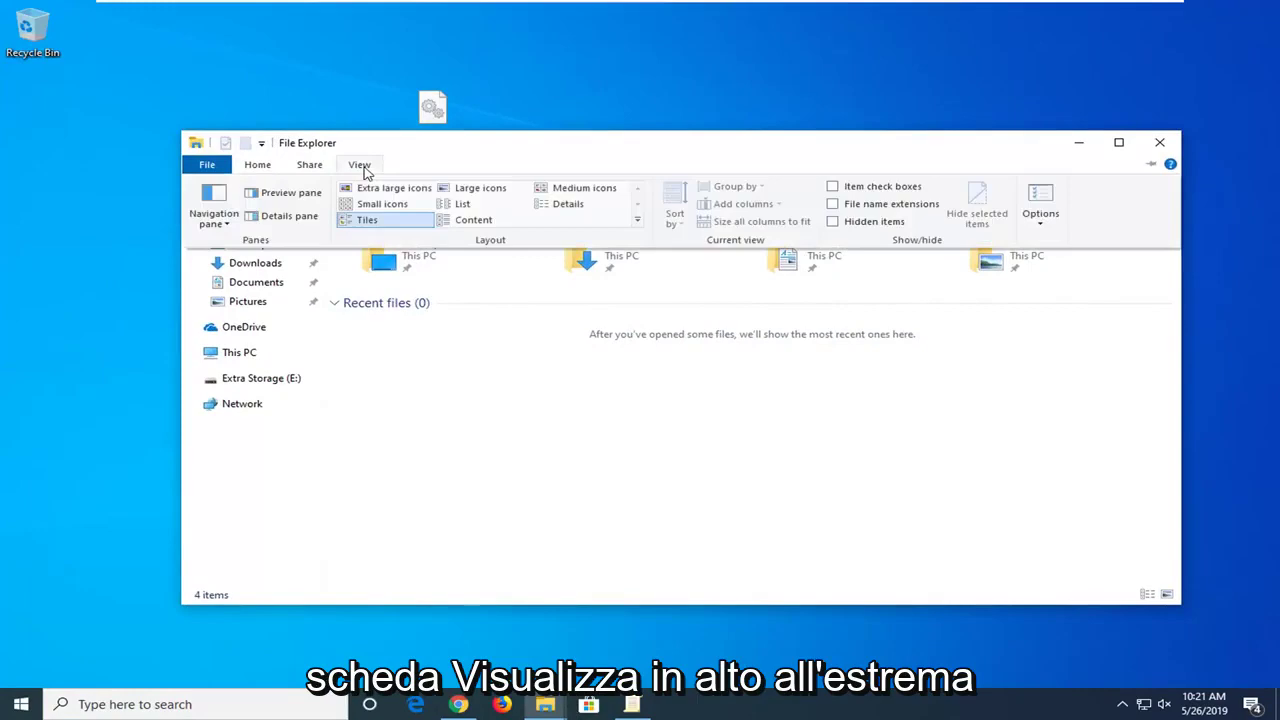
{"action": "left_click", "coordinate": [1045, 205]}
{"action": "left_click_drag", "start_coordinate": [366, 236], "coordinate": [666, 183]}
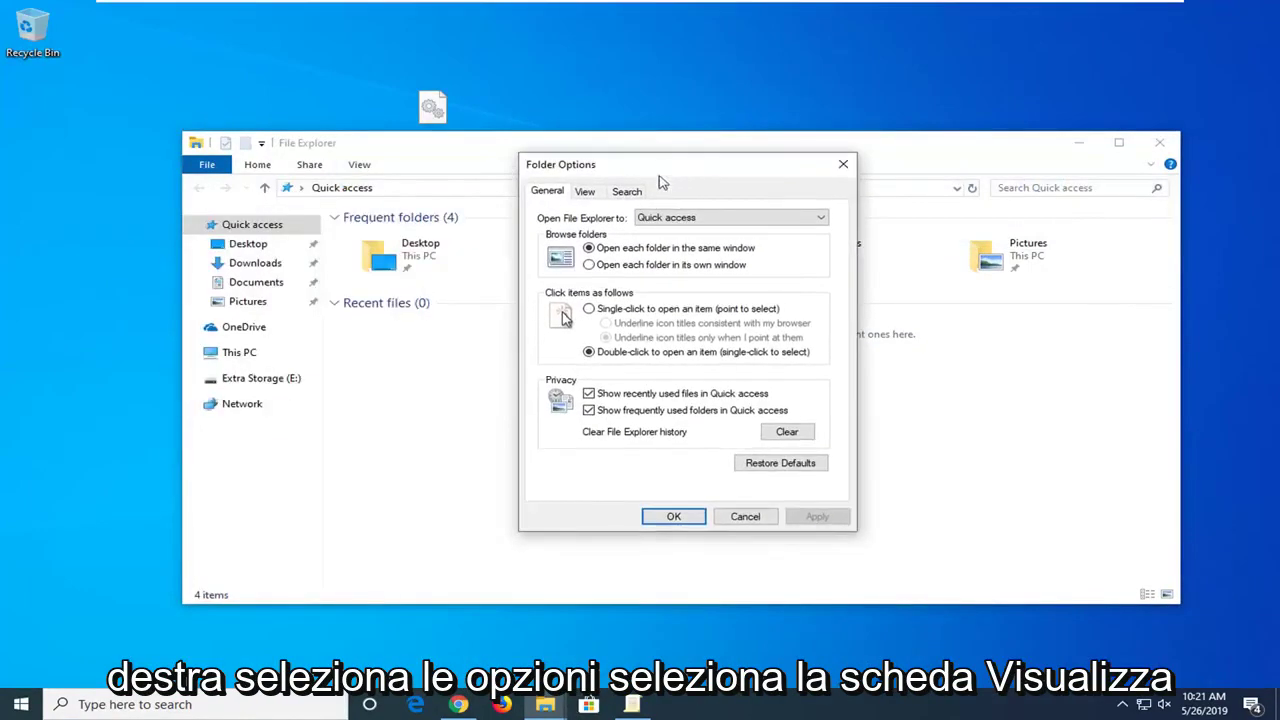
{"action": "left_click", "coordinate": [586, 191]}
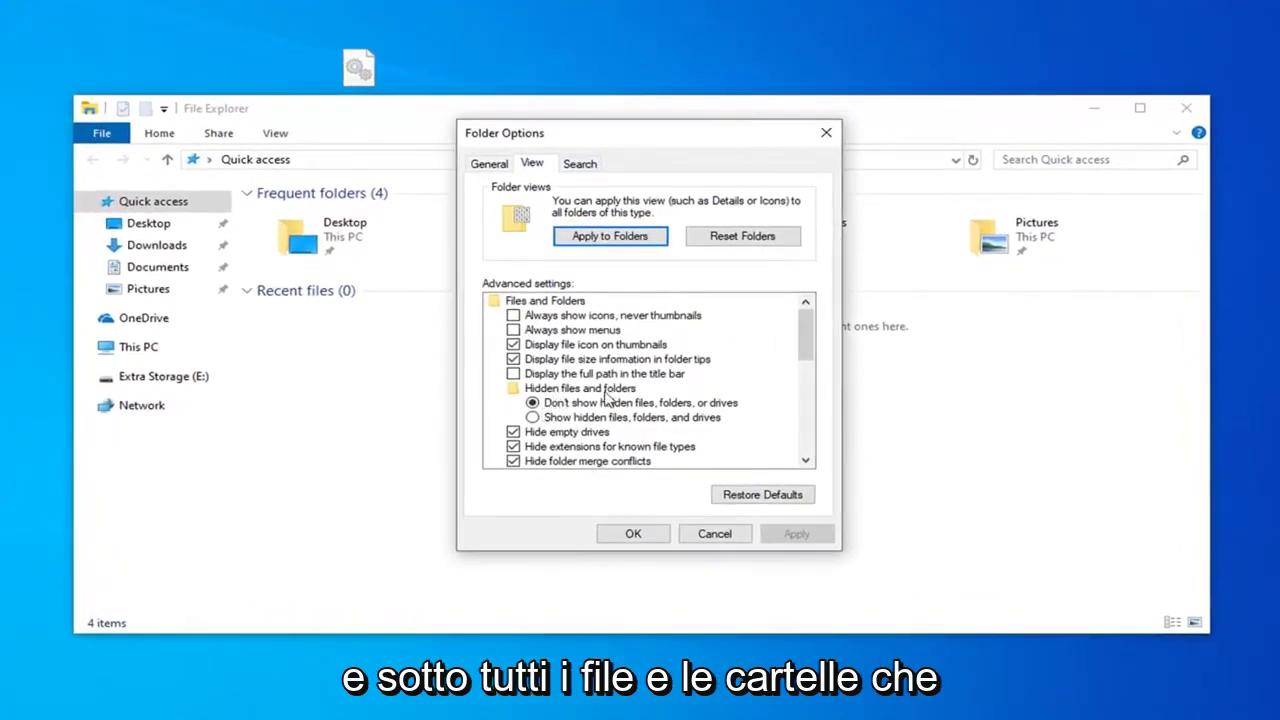
{"action": "left_click", "coordinate": [548, 418]}
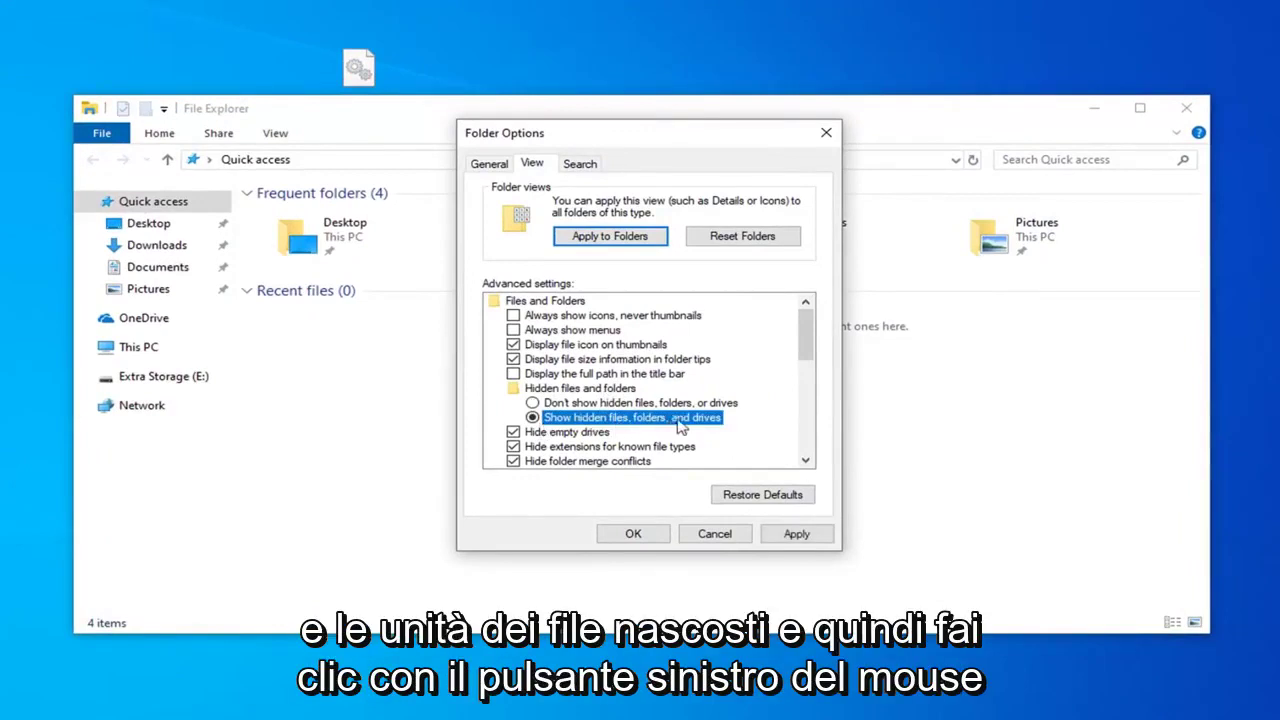
{"action": "left_click", "coordinate": [780, 538]}
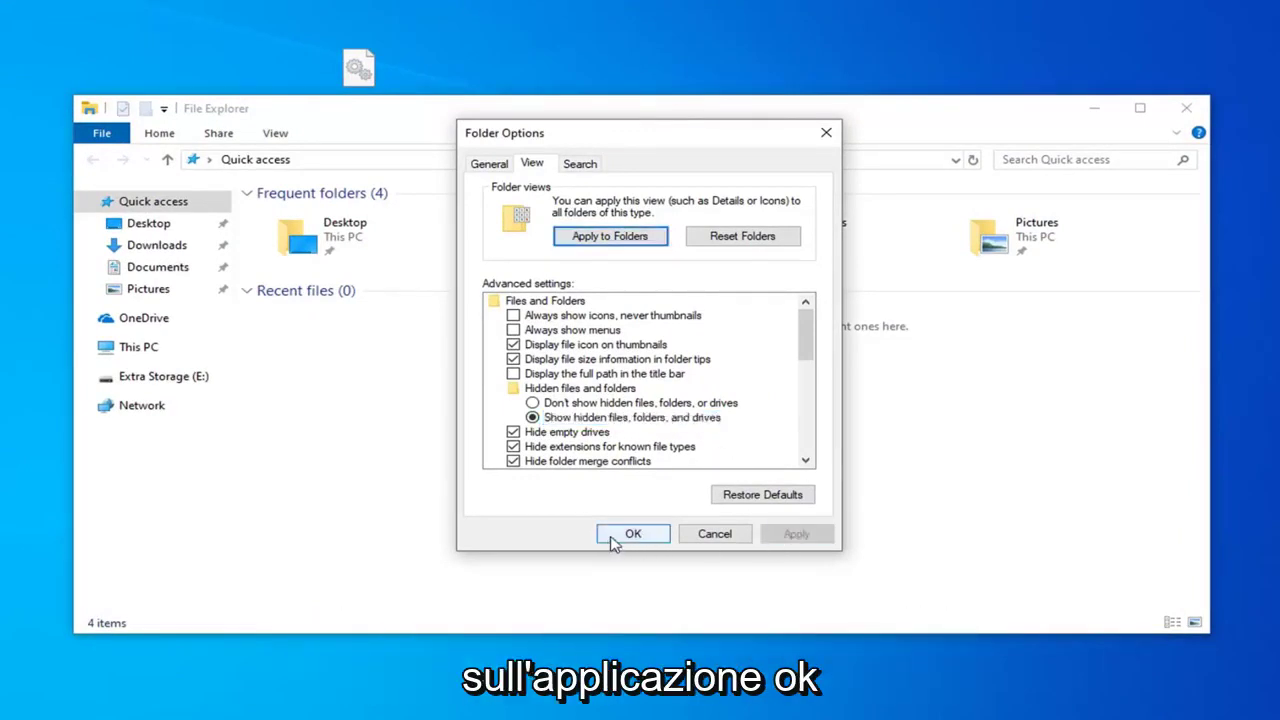
{"action": "left_click", "coordinate": [614, 535]}
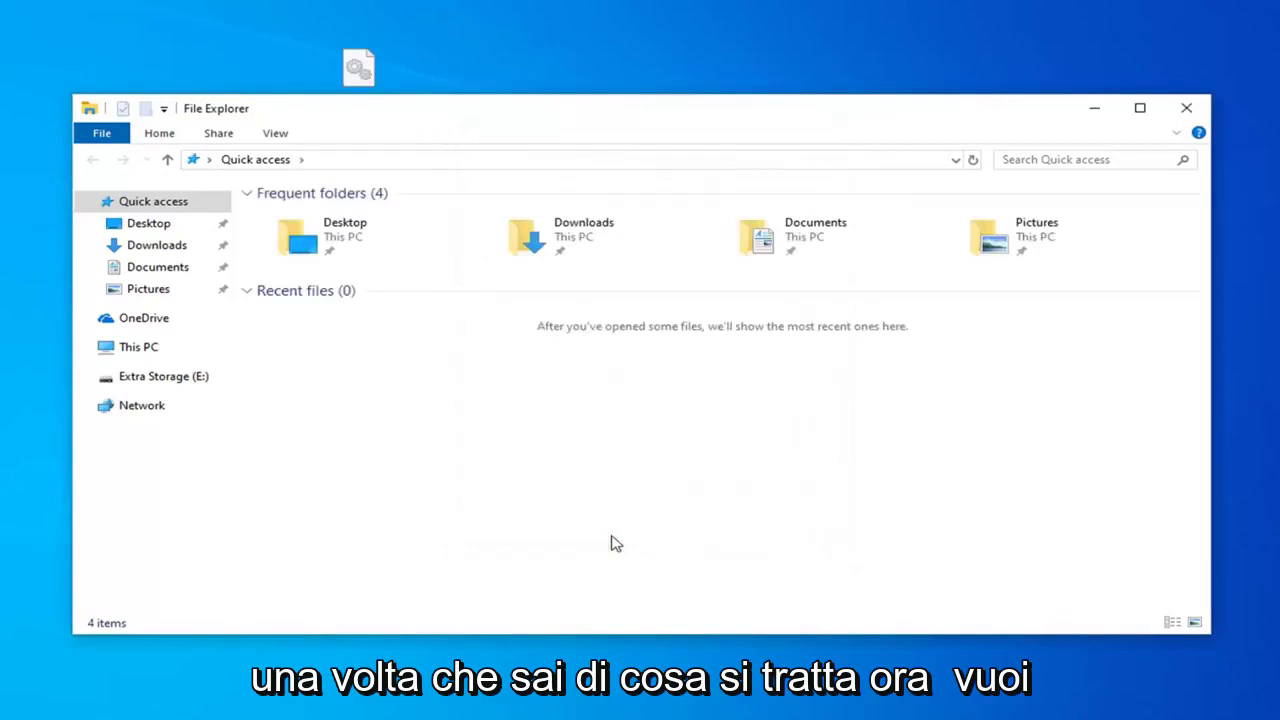
Browse from This PC through Local Disk (C:) into the Windows folder
{"action": "left_click", "coordinate": [150, 358]}
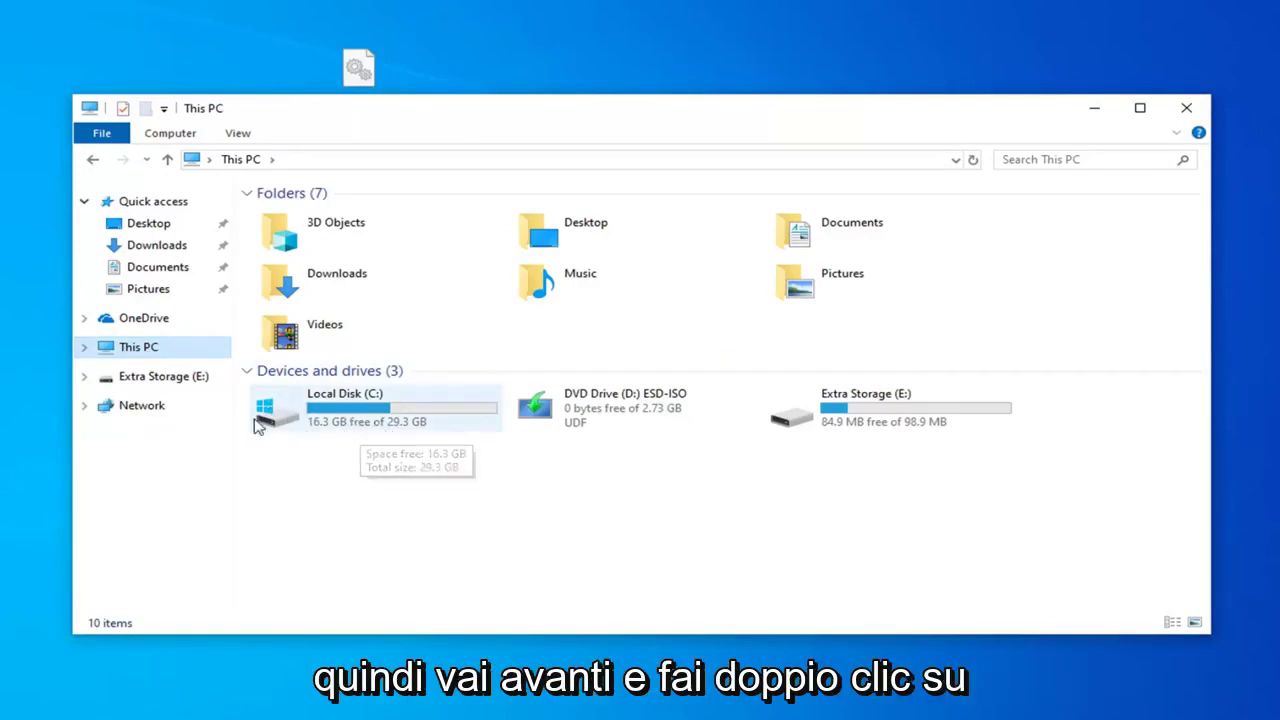
{"action": "double_click", "coordinate": [409, 421]}
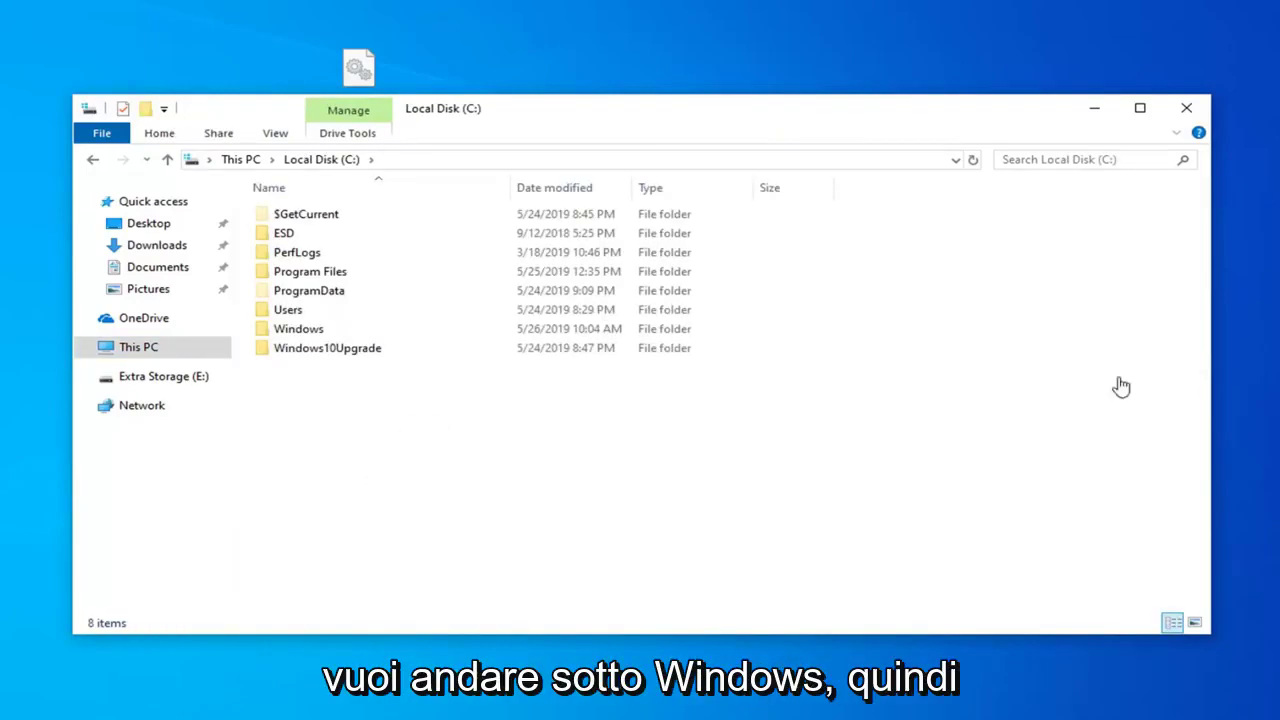
{"action": "double_click", "coordinate": [327, 336]}
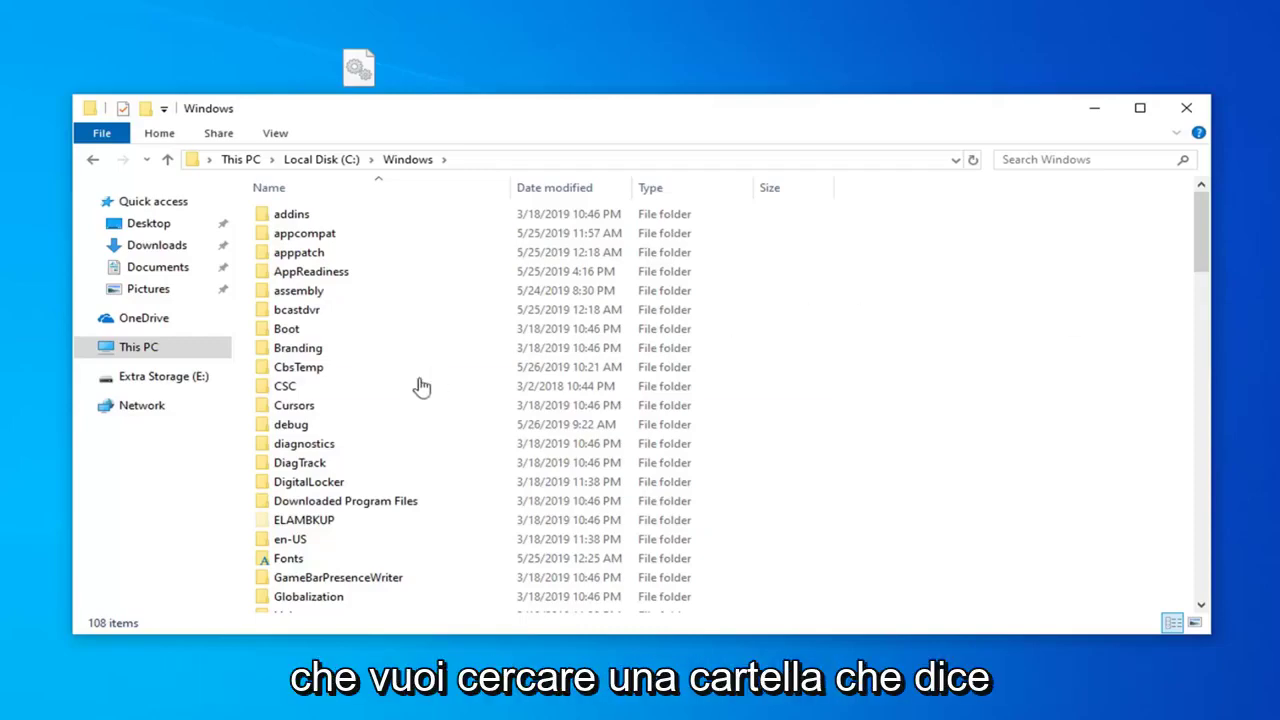
Scroll down the C:\Windows listing and open the System32 folder
{"action": "scroll", "coordinate": [420, 389], "scroll_direction": "down", "scroll_amount": 10}
{"action": "scroll", "coordinate": [389, 422], "scroll_direction": "down", "scroll_amount": 5}
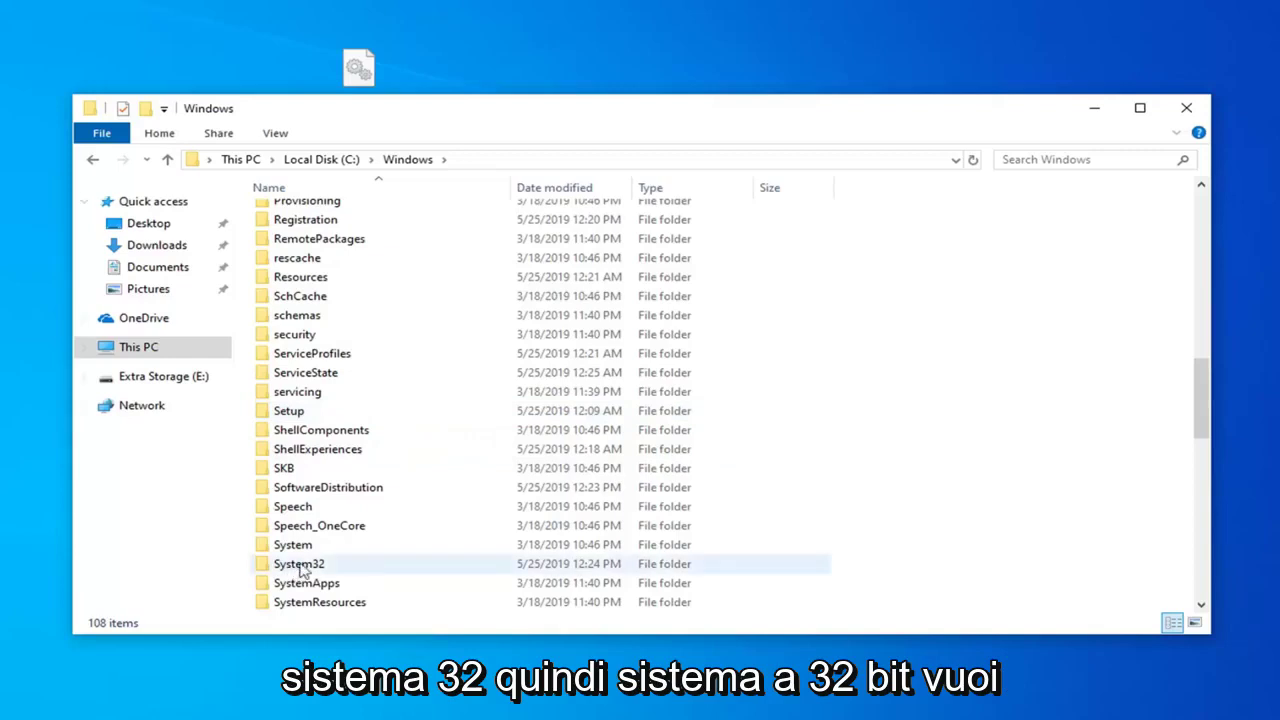
{"action": "mouse_move", "coordinate": [302, 568]}
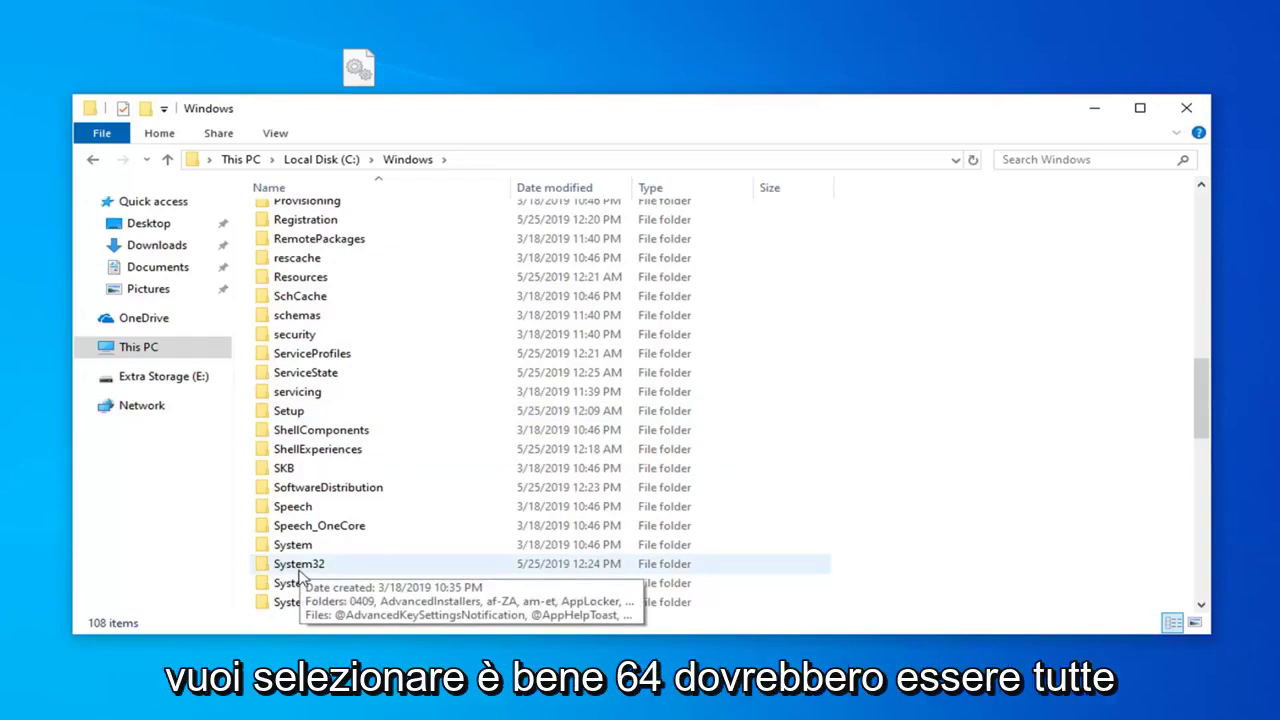
{"action": "scroll", "coordinate": [351, 491], "scroll_direction": "down", "scroll_amount": 1}
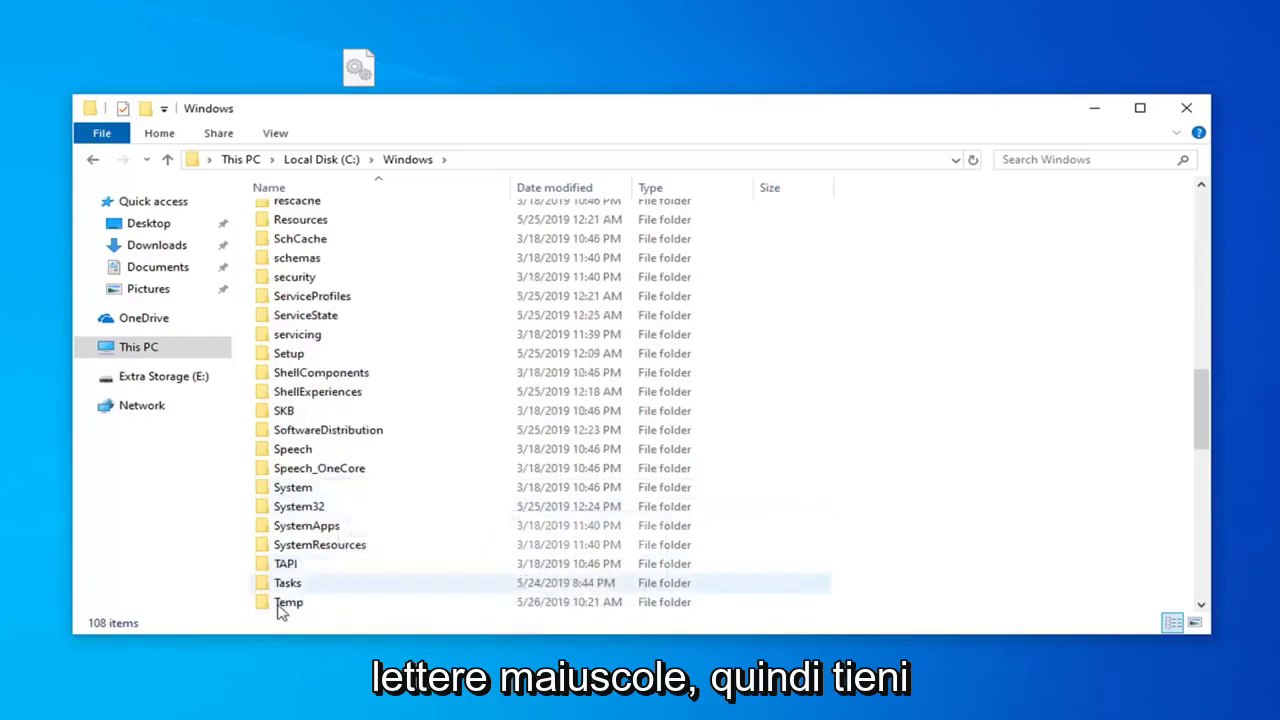
{"action": "double_click", "coordinate": [330, 514]}
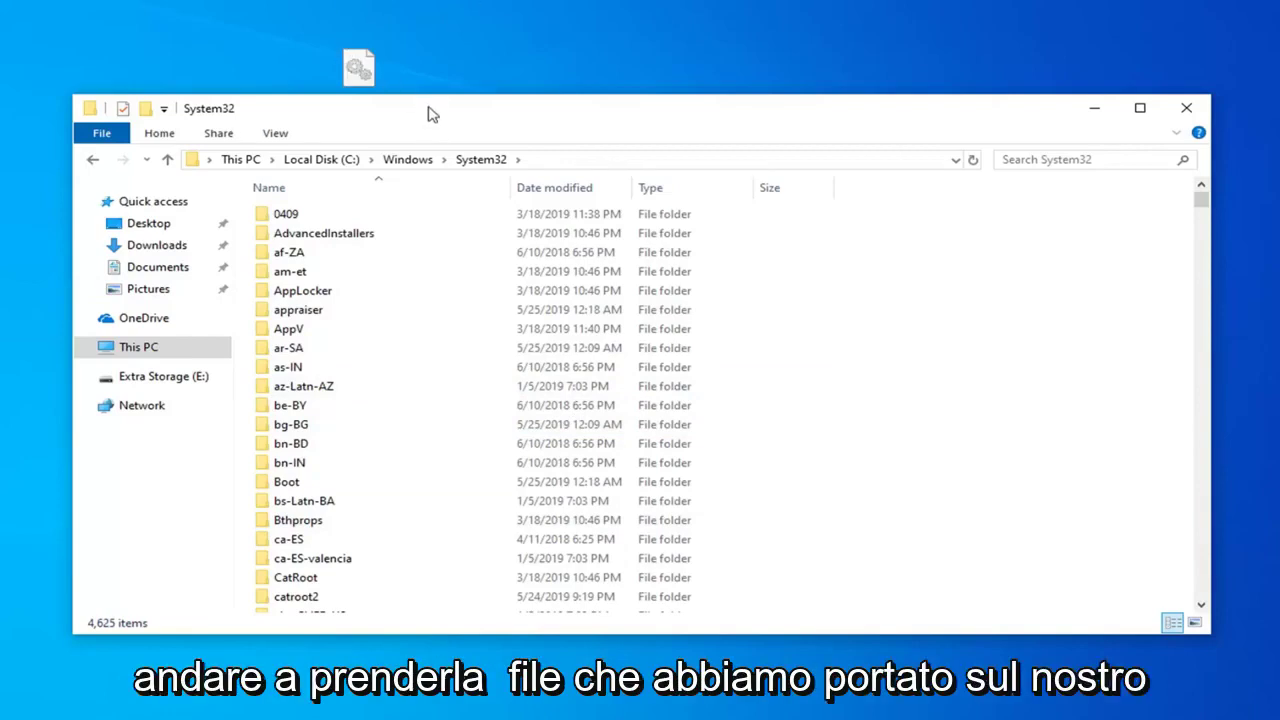
Drag comdlg32.ocx from the desktop into System32, granting administrator permission, then close the window
{"action": "left_click_drag", "start_coordinate": [429, 114], "coordinate": [419, 148]}
{"action": "left_click_drag", "start_coordinate": [380, 107], "coordinate": [897, 331]}
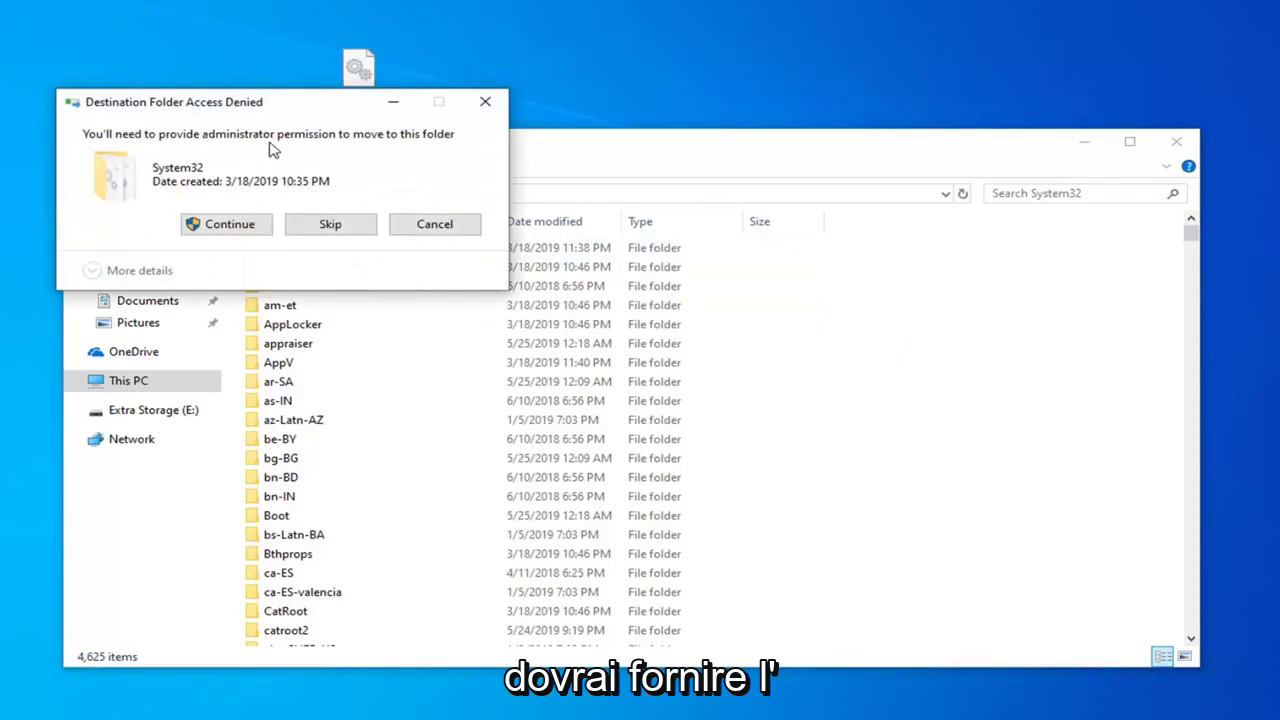
{"action": "left_click", "coordinate": [212, 232]}
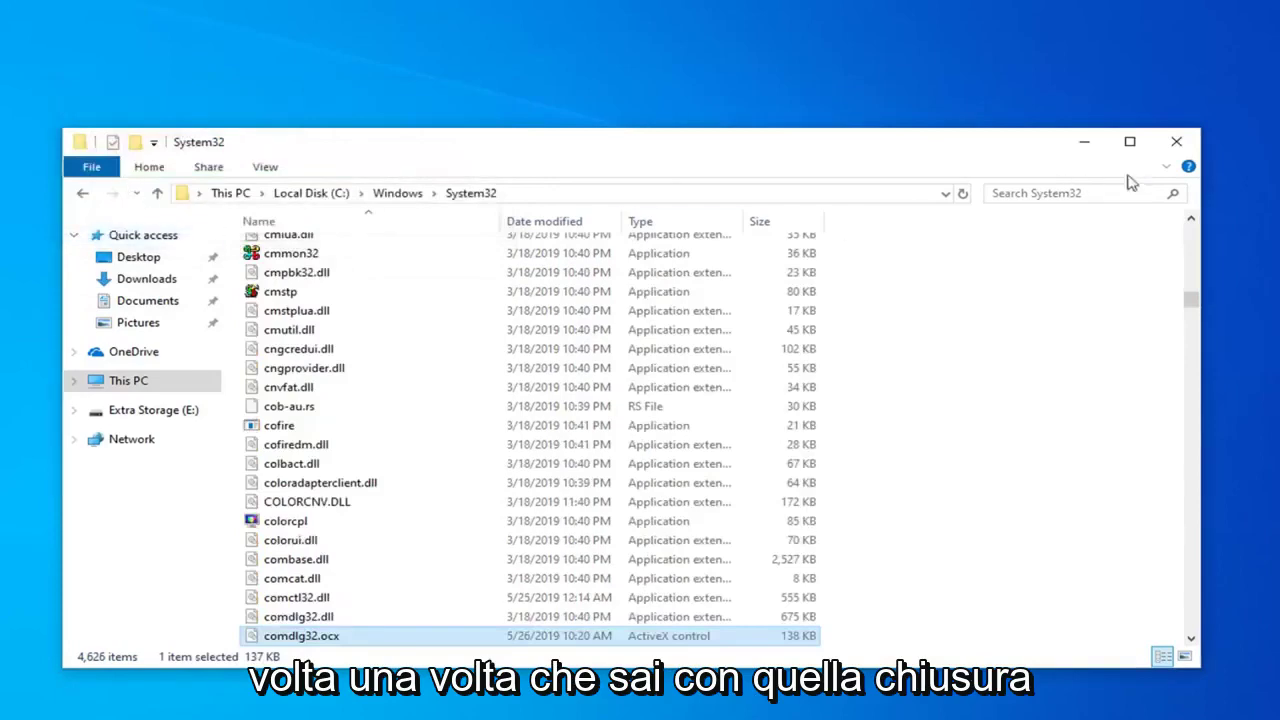
{"action": "left_click", "coordinate": [1176, 141]}
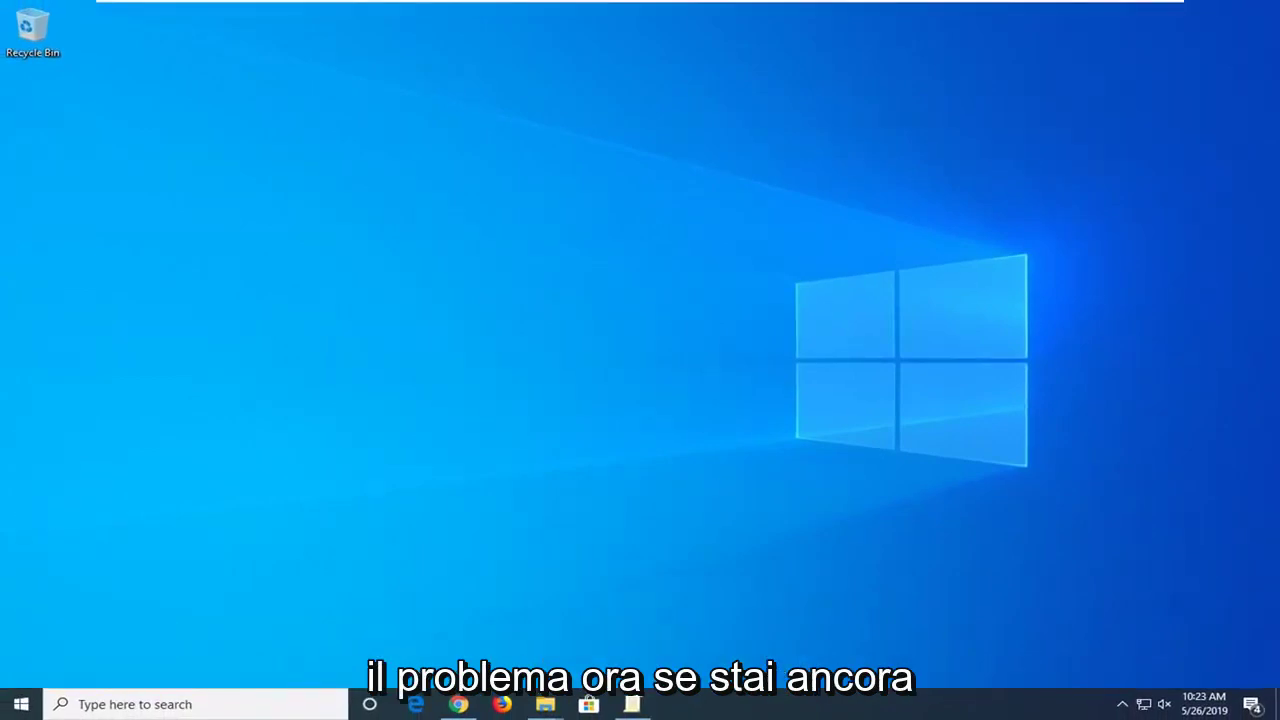
Search Start for cmd and run Command Prompt as administrator, approving the UAC prompt
{"action": "left_click", "coordinate": [10, 702]}
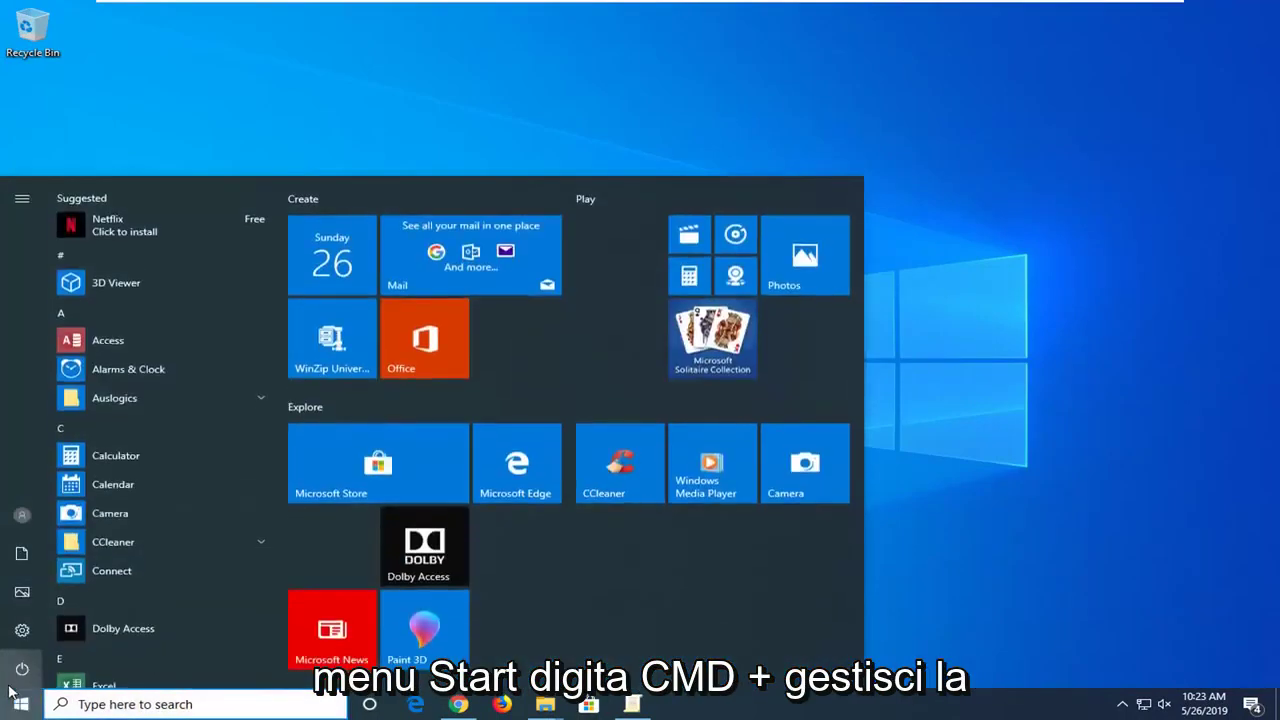
{"action": "type", "text": "cmd"}
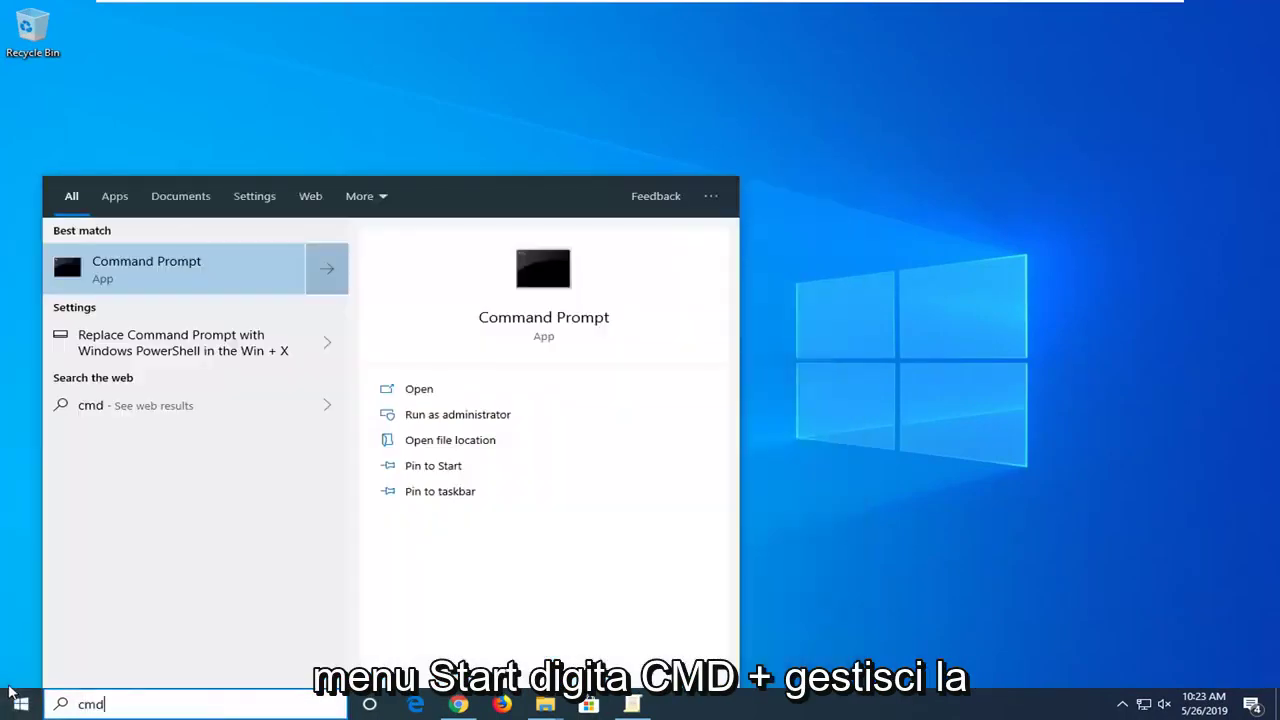
{"action": "right_click", "coordinate": [140, 265]}
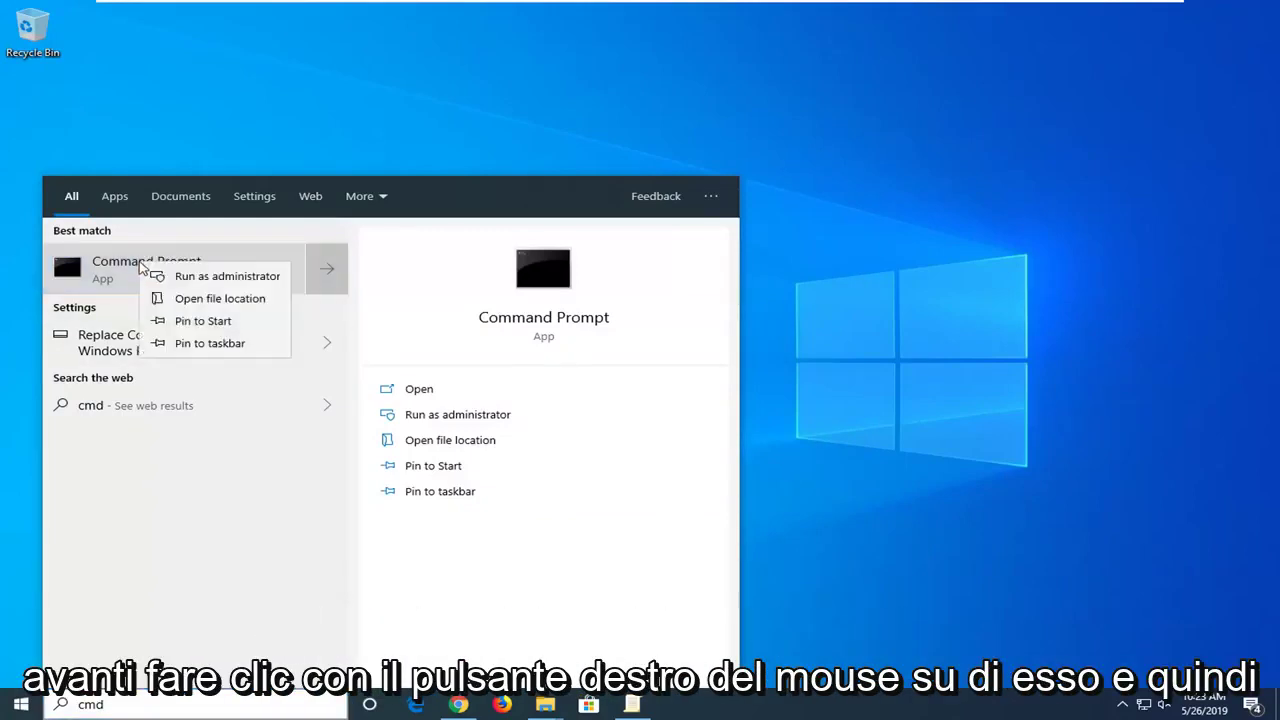
{"action": "left_click", "coordinate": [192, 280]}
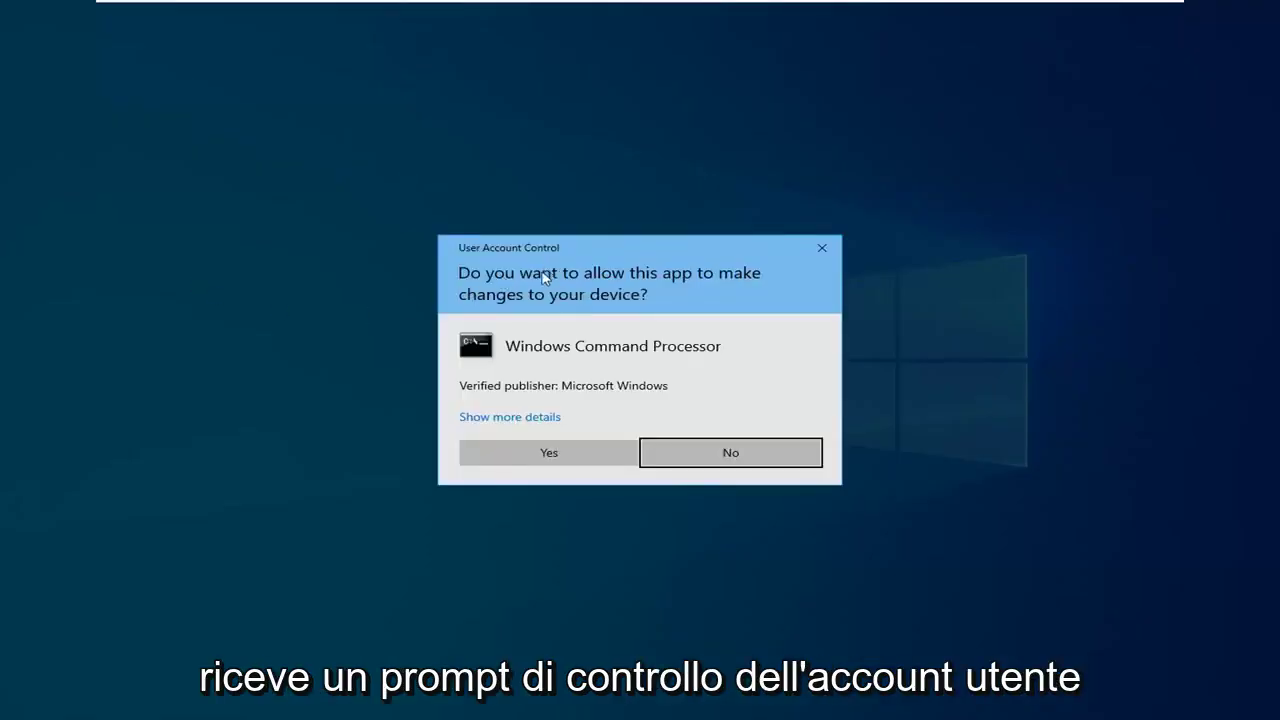
{"action": "left_click", "coordinate": [562, 460]}
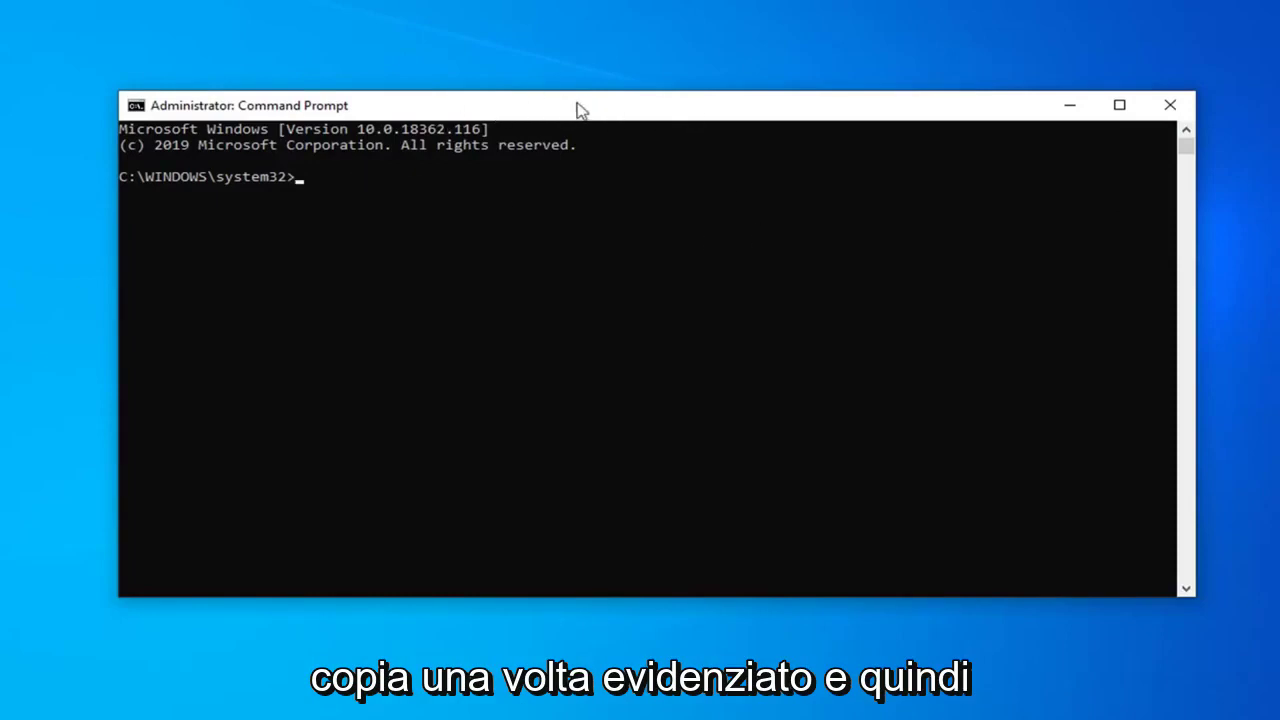
Paste and run regsvr32 %systemroot%\system32\comdlg32.ocx, then dismiss the success message
{"action": "right_click", "coordinate": [668, 112]}
{"action": "mouse_move", "coordinate": [729, 261]}
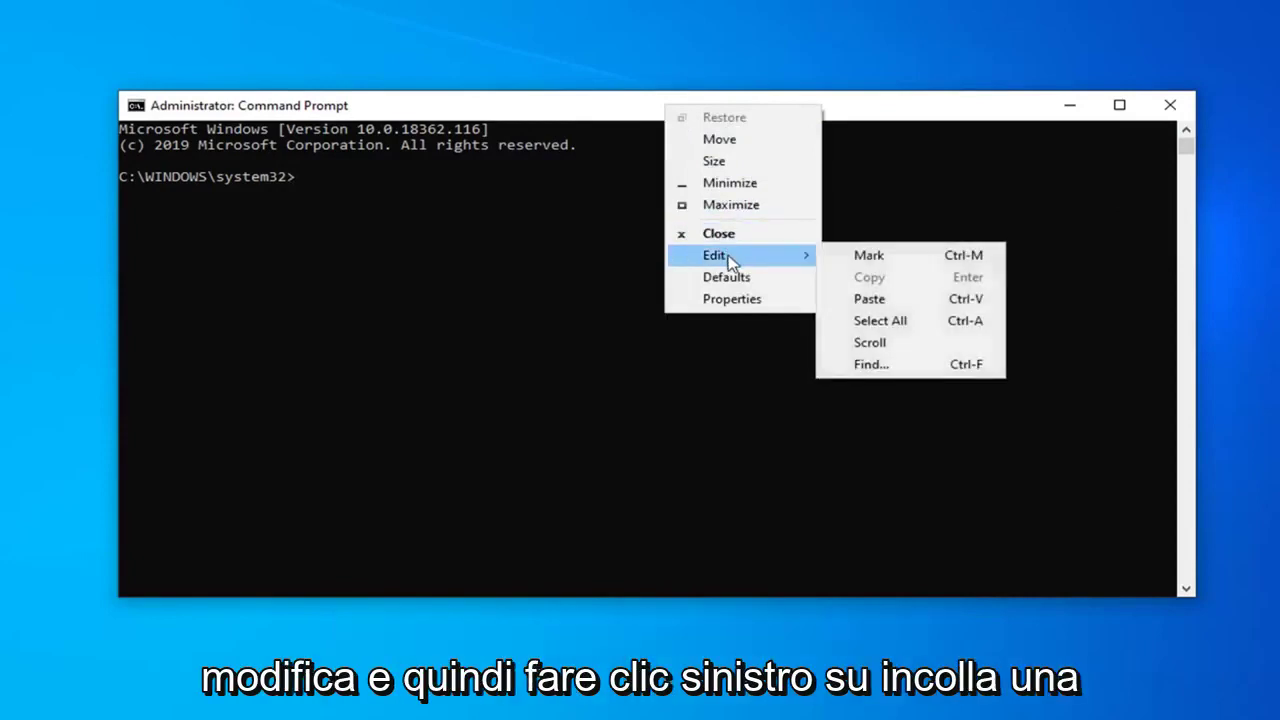
{"action": "left_click", "coordinate": [889, 300]}
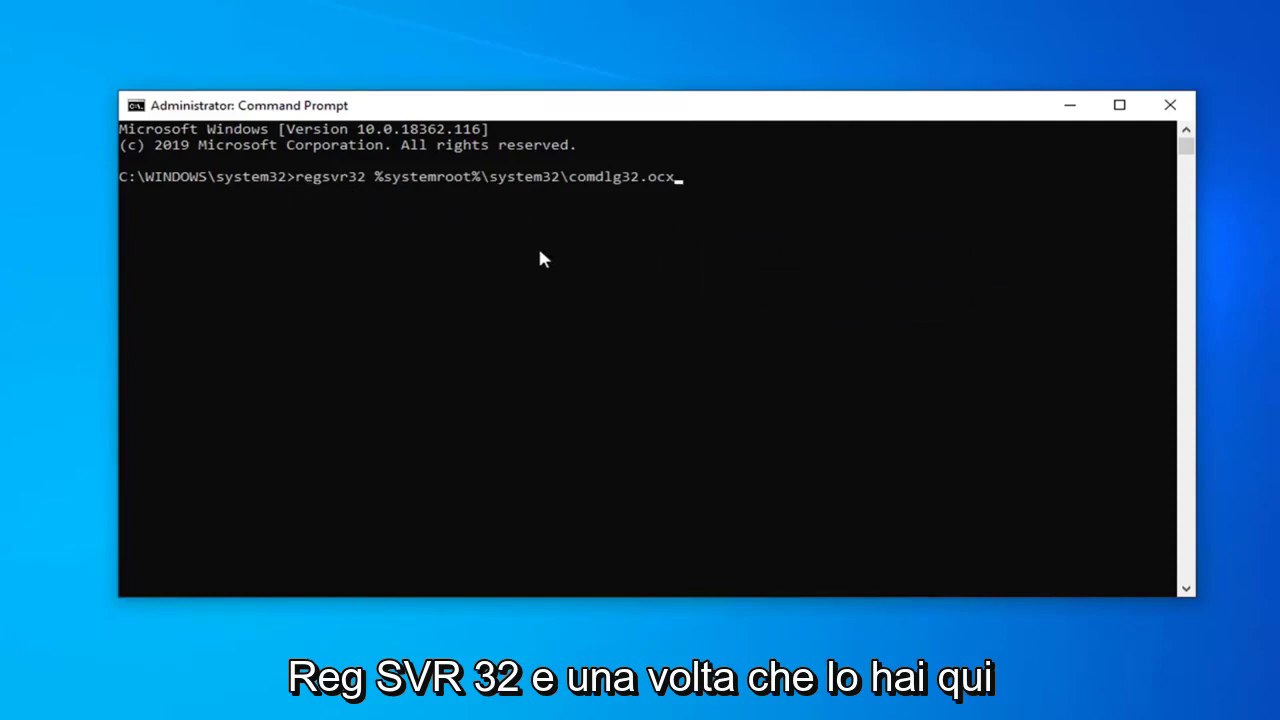
{"action": "key", "text": "Return"}
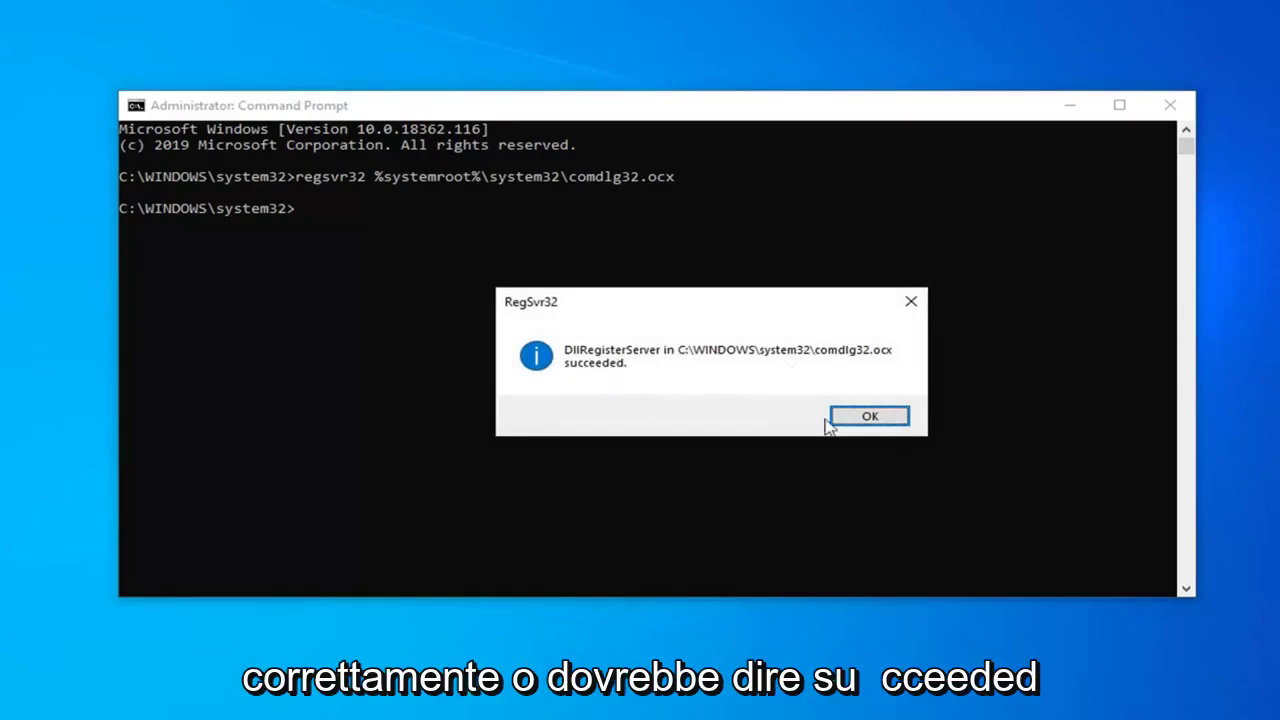
{"action": "left_click", "coordinate": [866, 417]}
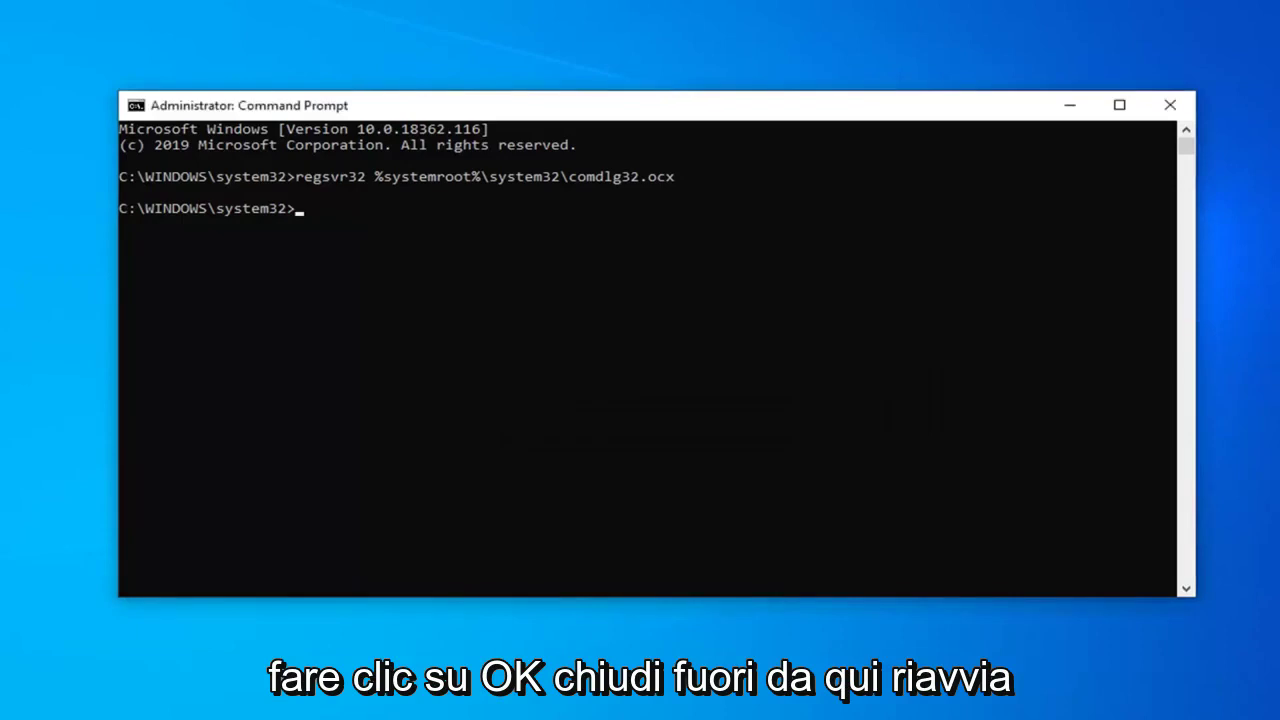
Close the Administrator Command Prompt window
{"action": "left_click", "coordinate": [1170, 104]}
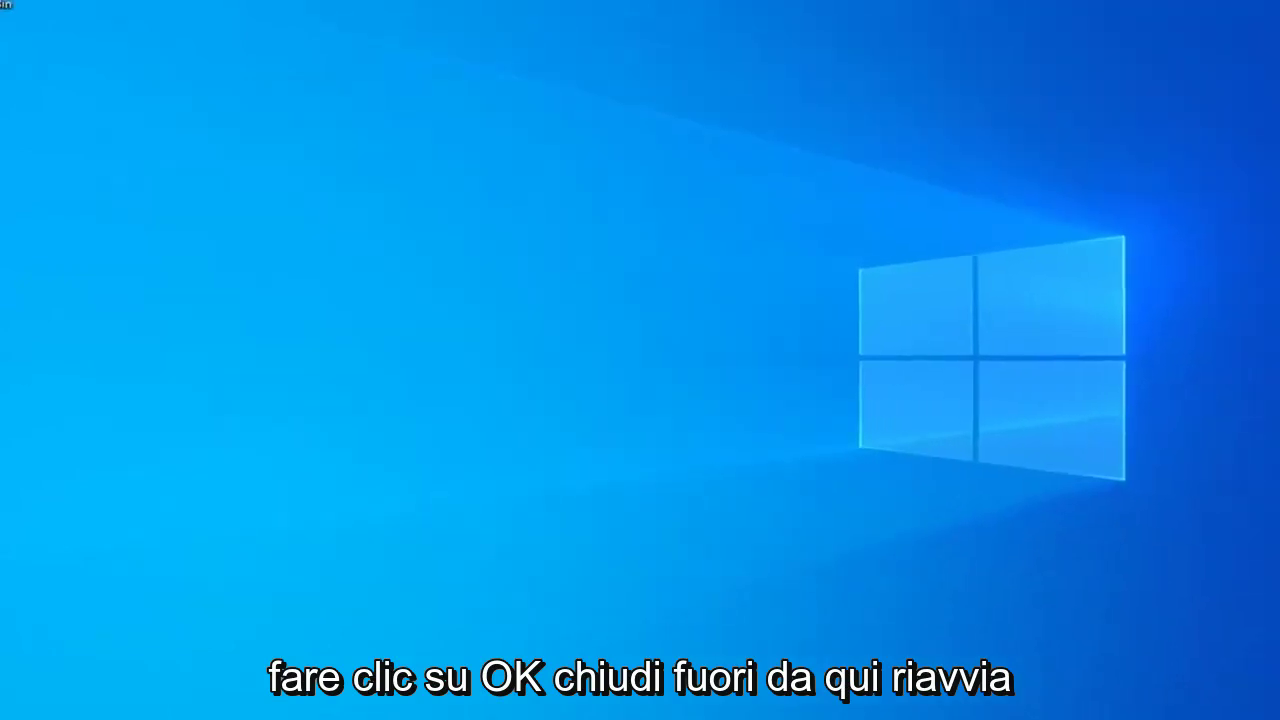